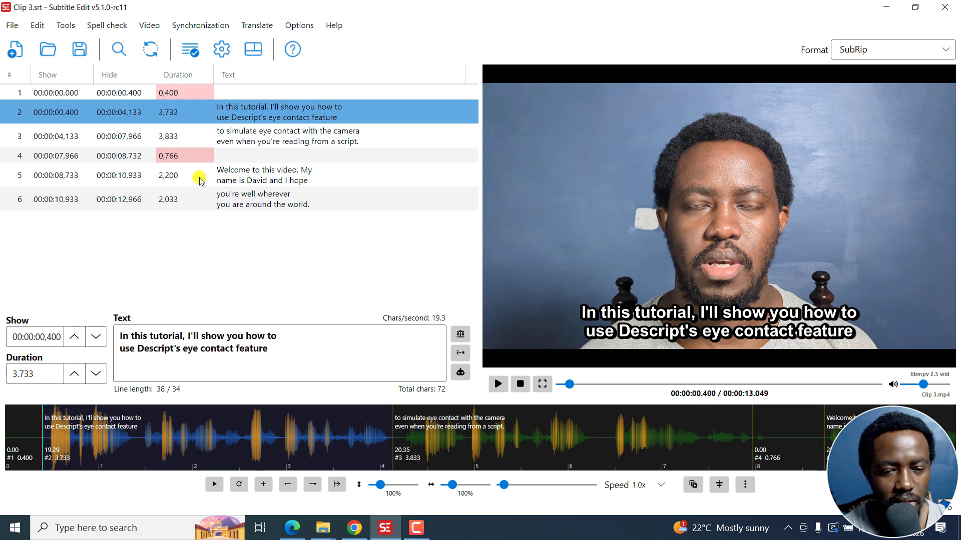
Set the alignment of the second subtitle line to Top-Center
right_click(251, 111)
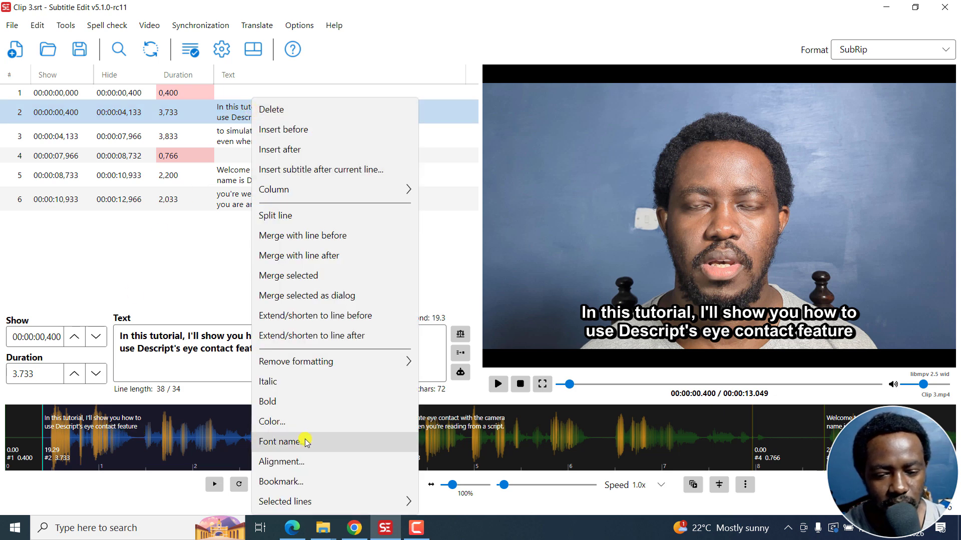
click(283, 462)
drag(500, 145, 224, 129)
click(210, 192)
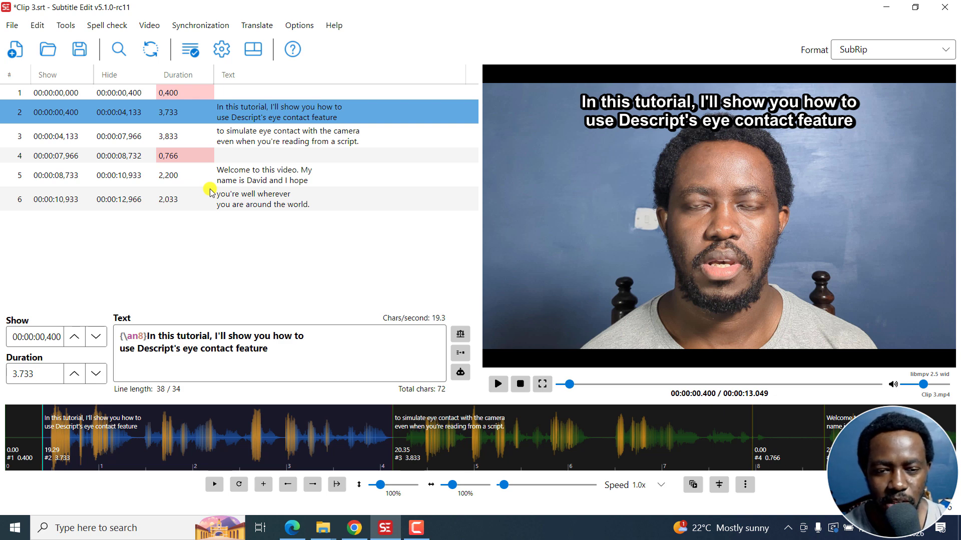
Change the second subtitle line's alignment to Middle-Center
right_click(244, 117)
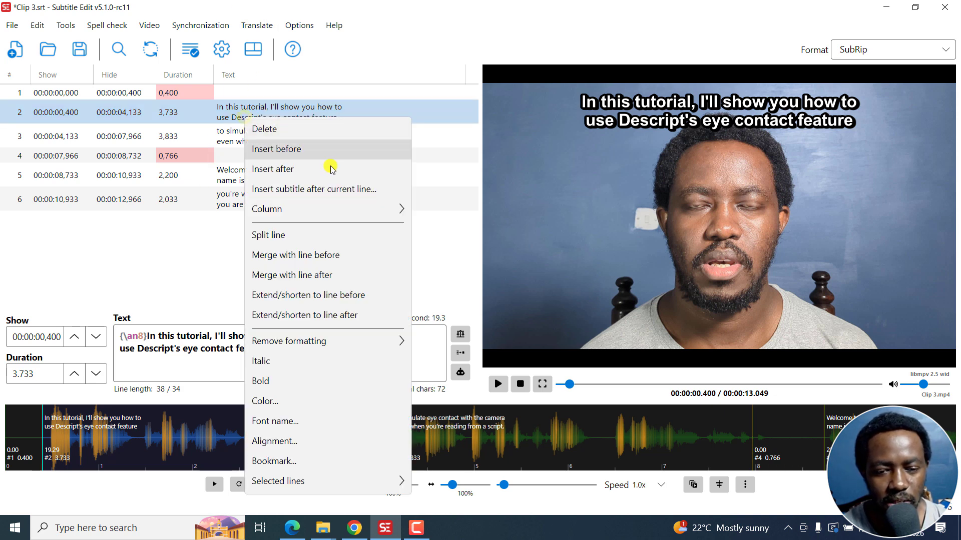
click(289, 444)
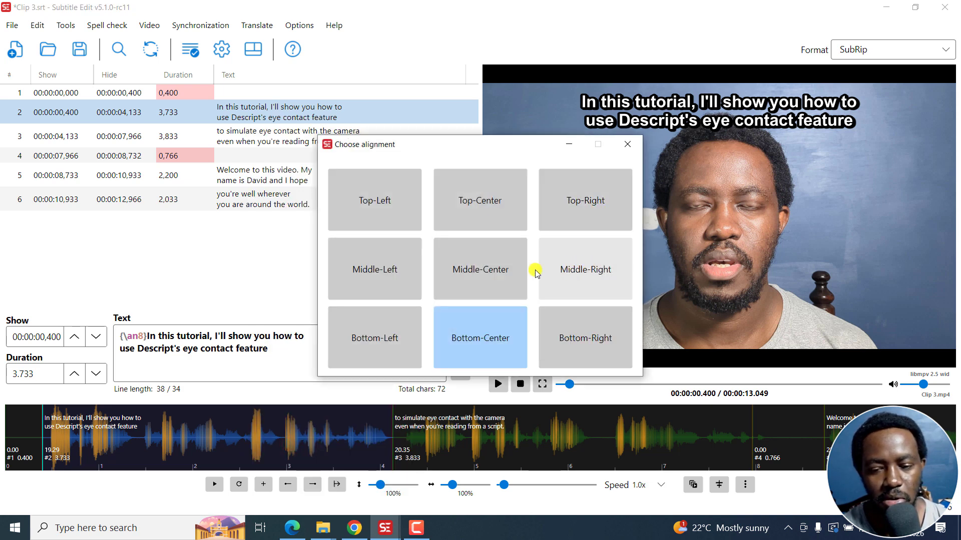
click(481, 276)
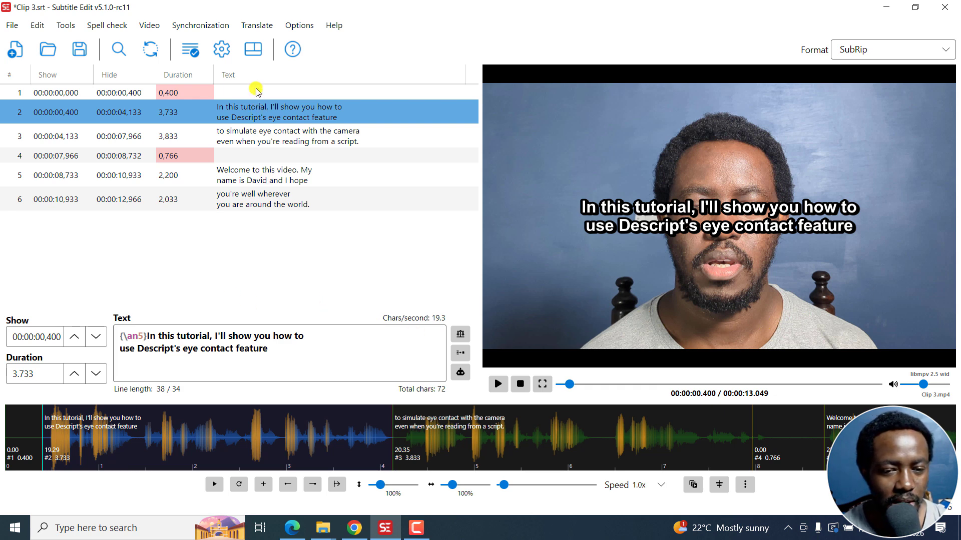
right_click(249, 117)
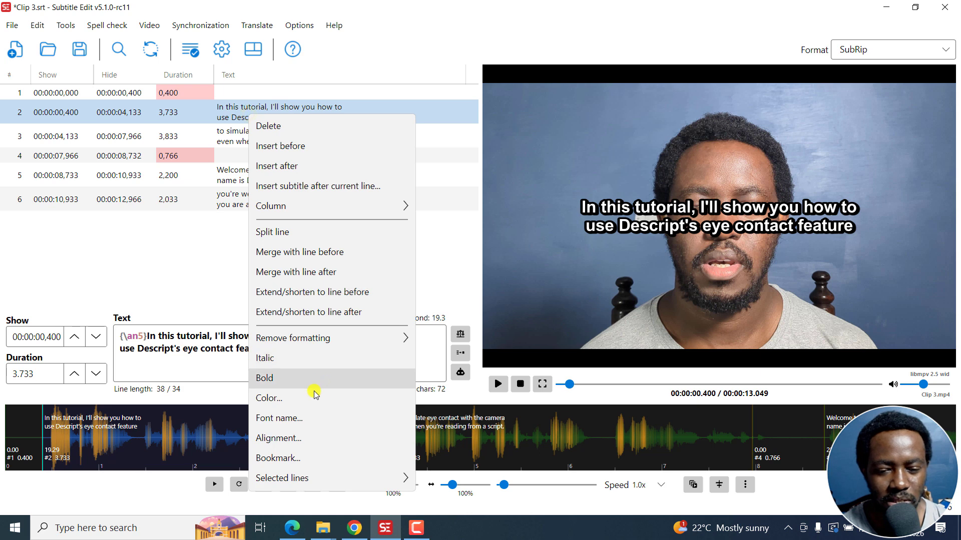
click(179, 251)
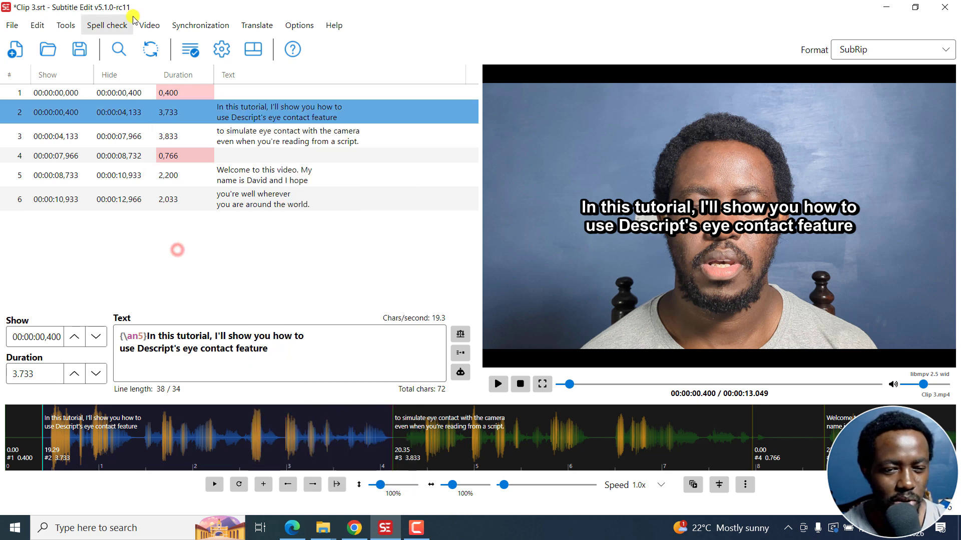
Open the settings for generating a video with burned-in subtitles and preview the second subtitle at about 1.8 seconds
click(149, 27)
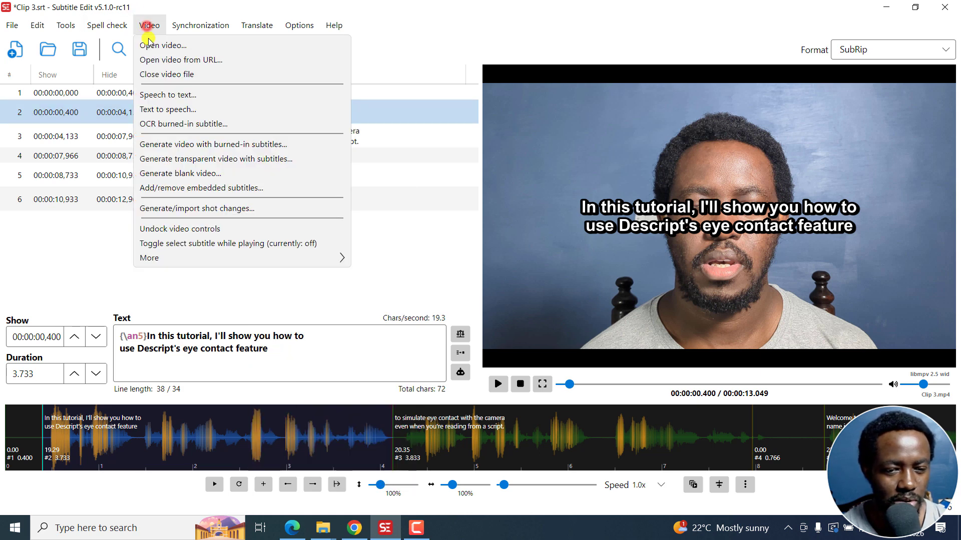
click(178, 145)
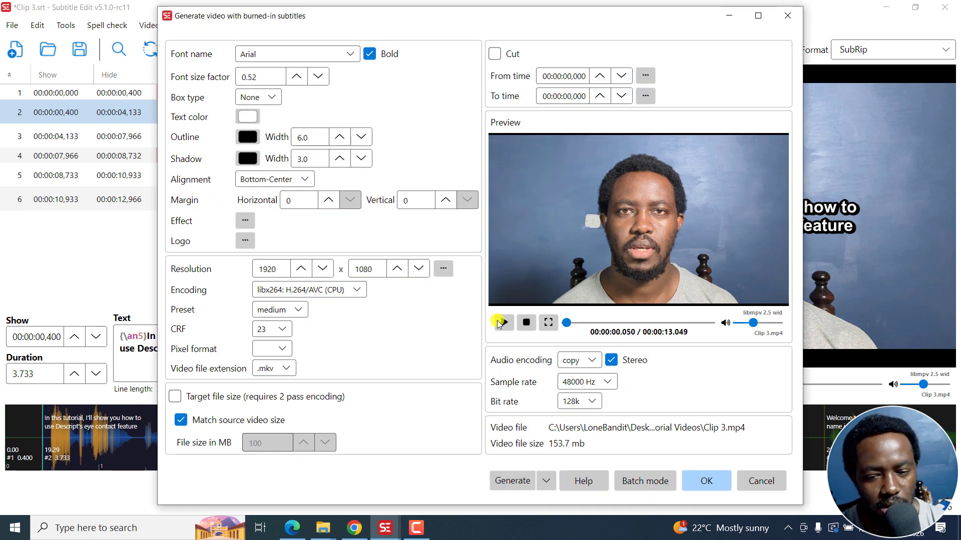
click(586, 323)
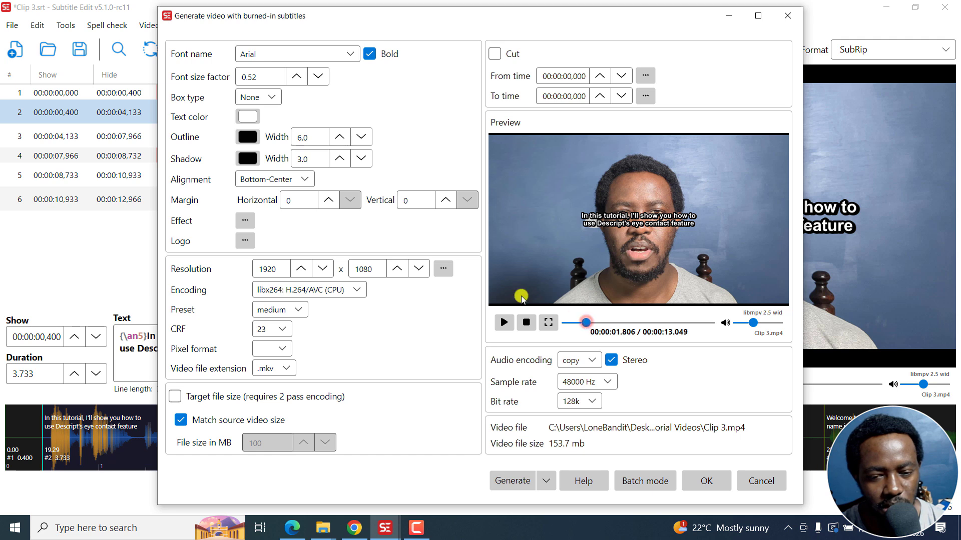
Try a vertical margin of 200 on the middle-centered subtitle, reset it to 0 and close the burned-in video settings
click(446, 201)
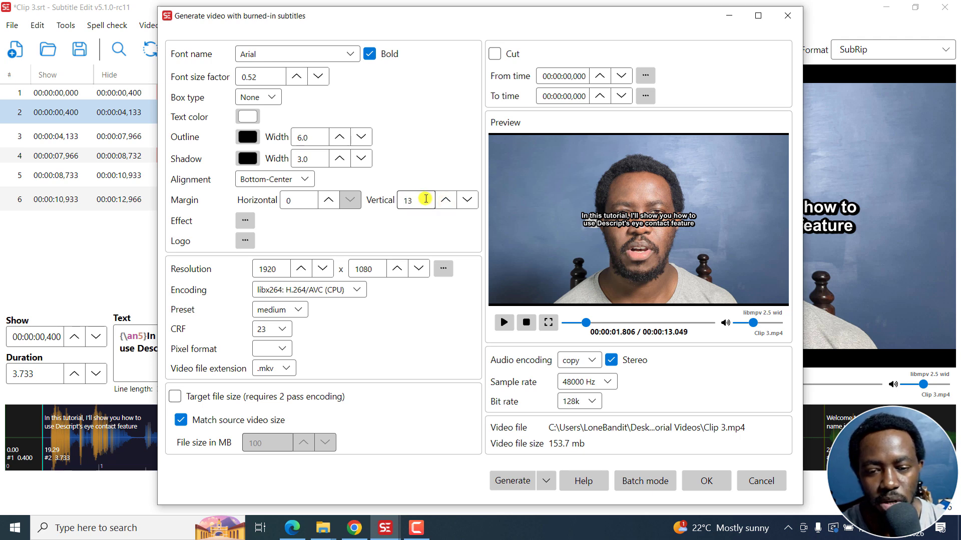
double_click(426, 199)
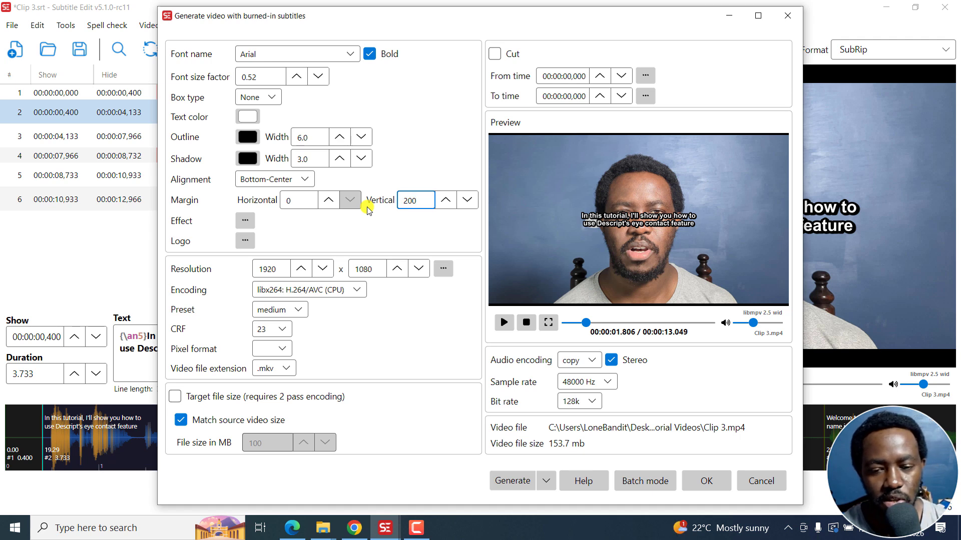
text(0)
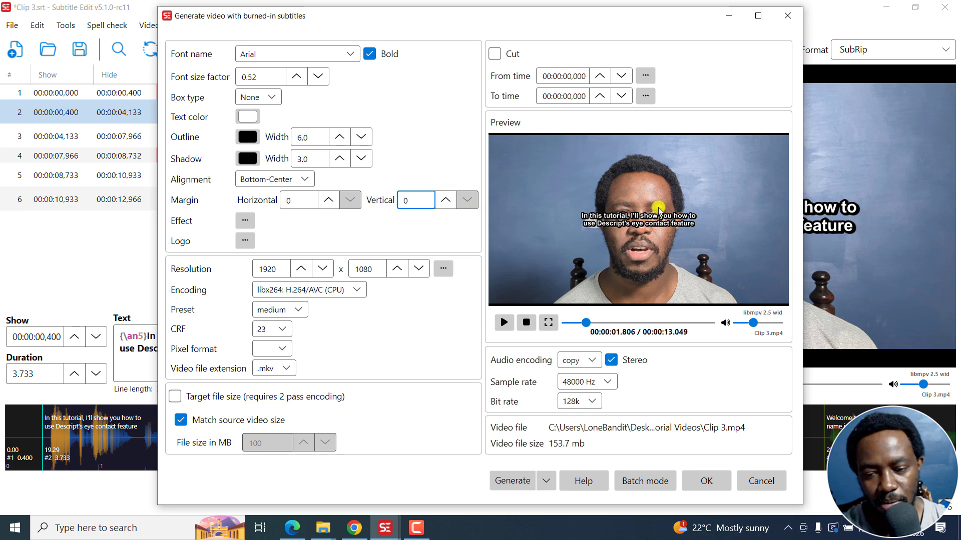
click(787, 17)
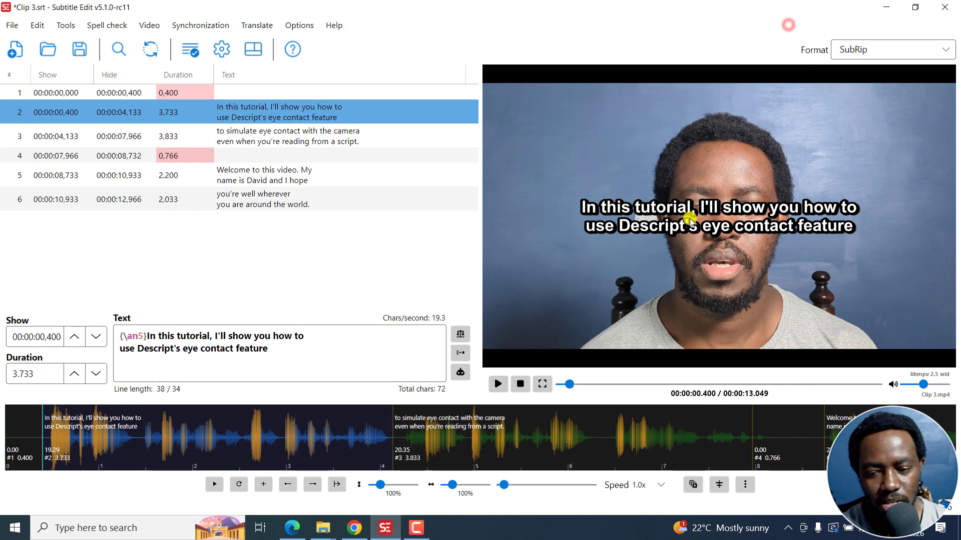
Return the second subtitle line to Bottom-Center alignment
right_click(261, 103)
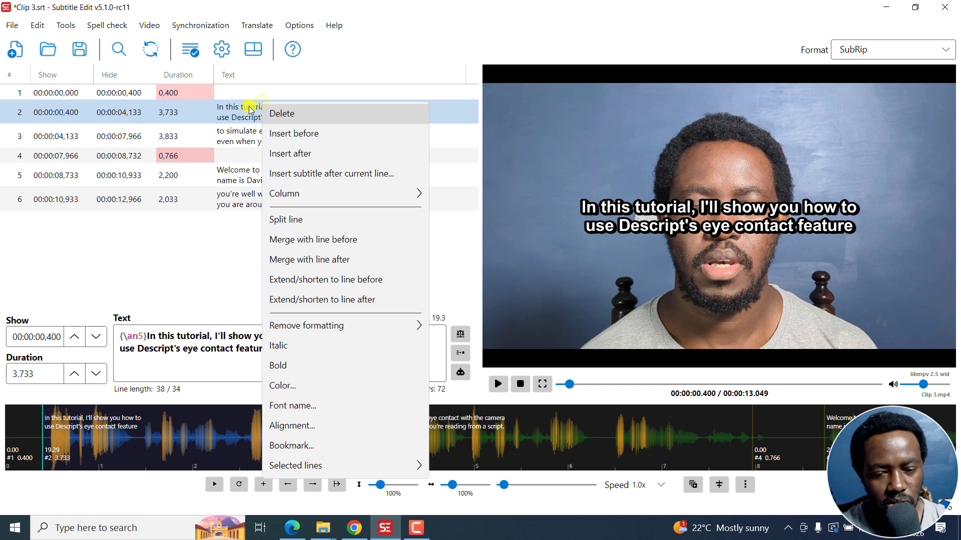
click(307, 426)
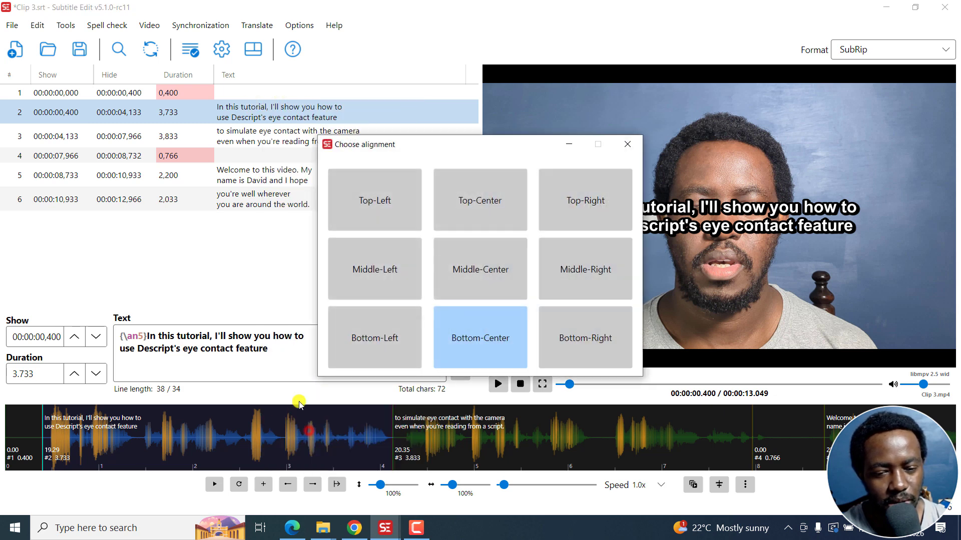
click(478, 350)
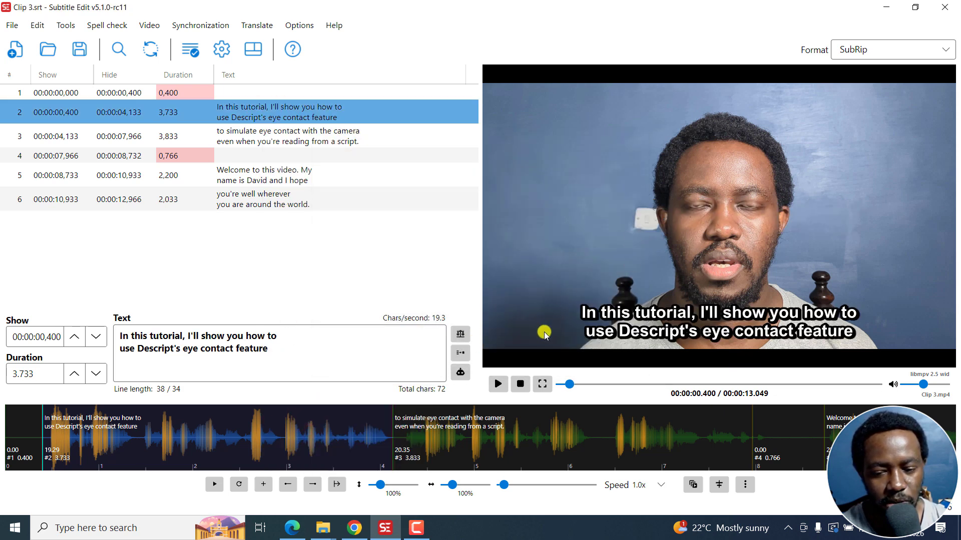
Reopen the burned-in subtitle video settings and preview the second subtitle at about 1.2 seconds
click(149, 25)
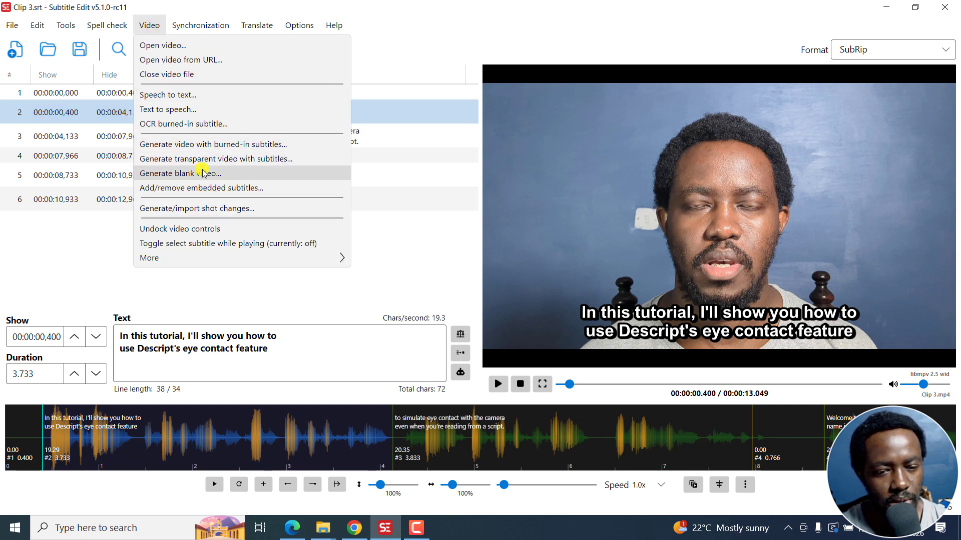
click(180, 145)
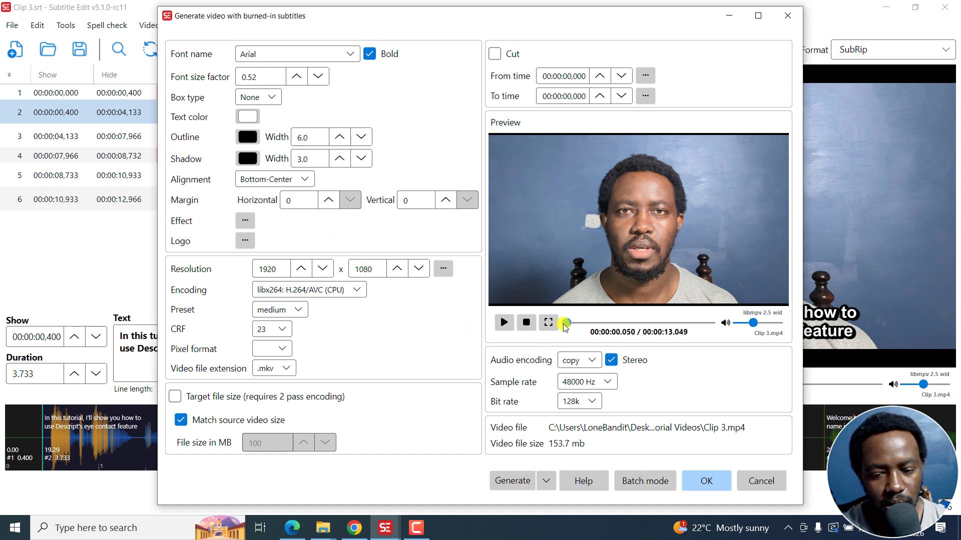
click(579, 323)
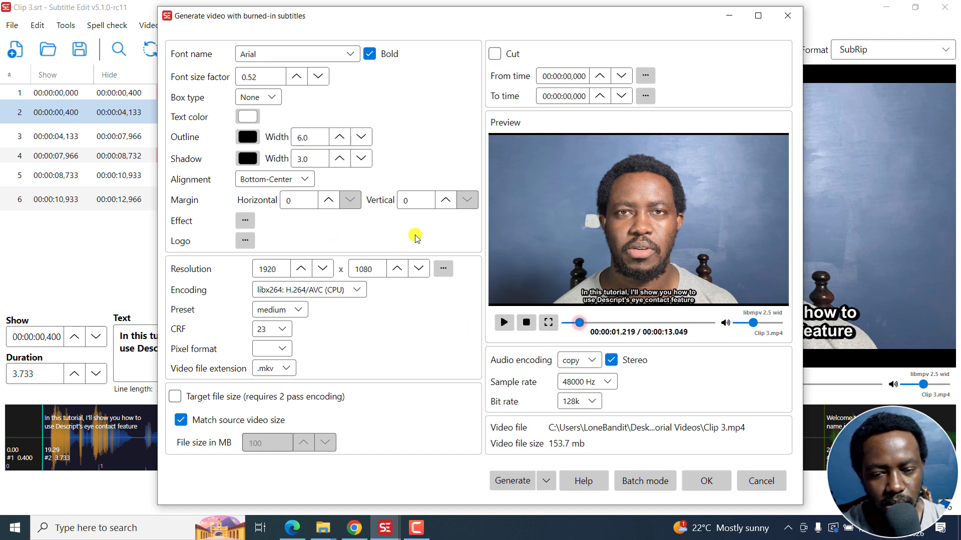
Raise the vertical margin of the burned-in subtitles to 40
click(443, 201)
click(443, 202)
click(442, 201)
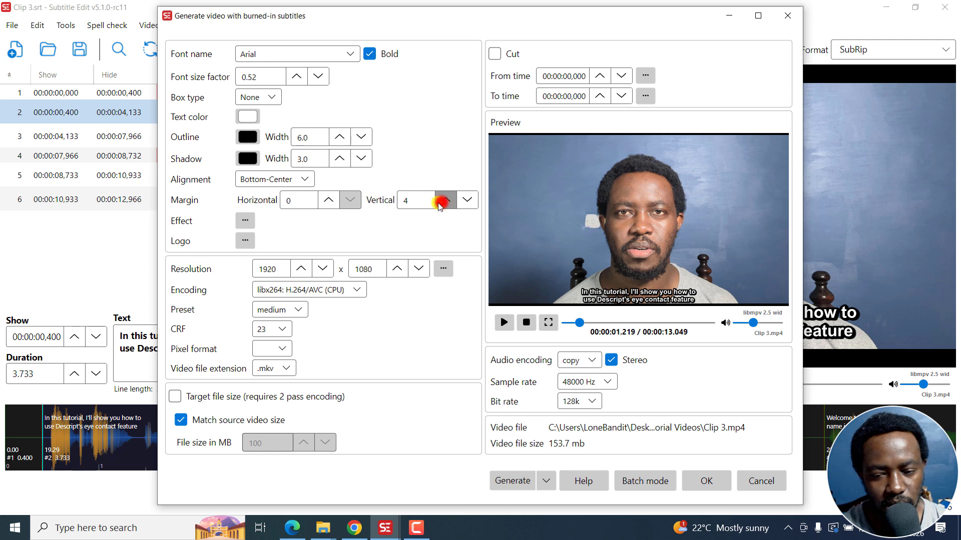
click(442, 202)
drag(424, 200, 383, 200)
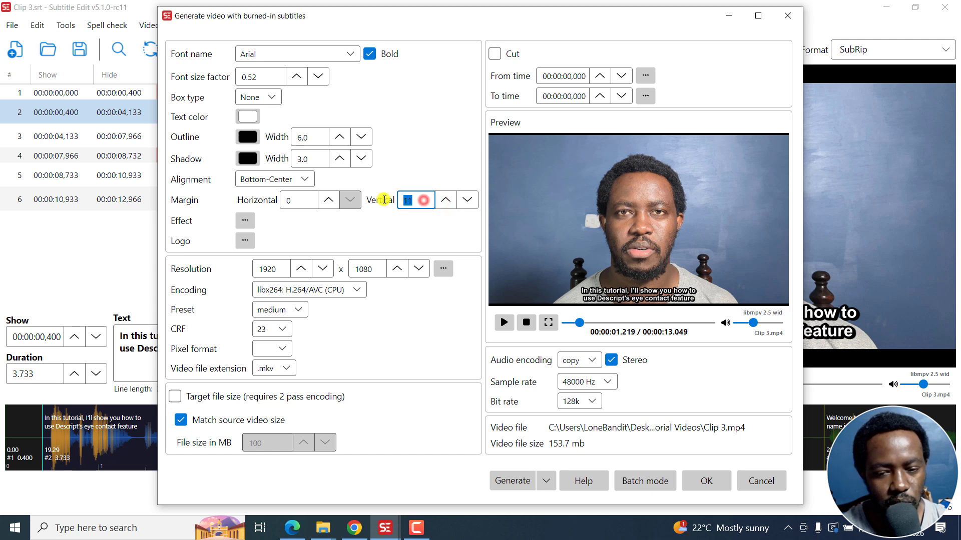
text(40)
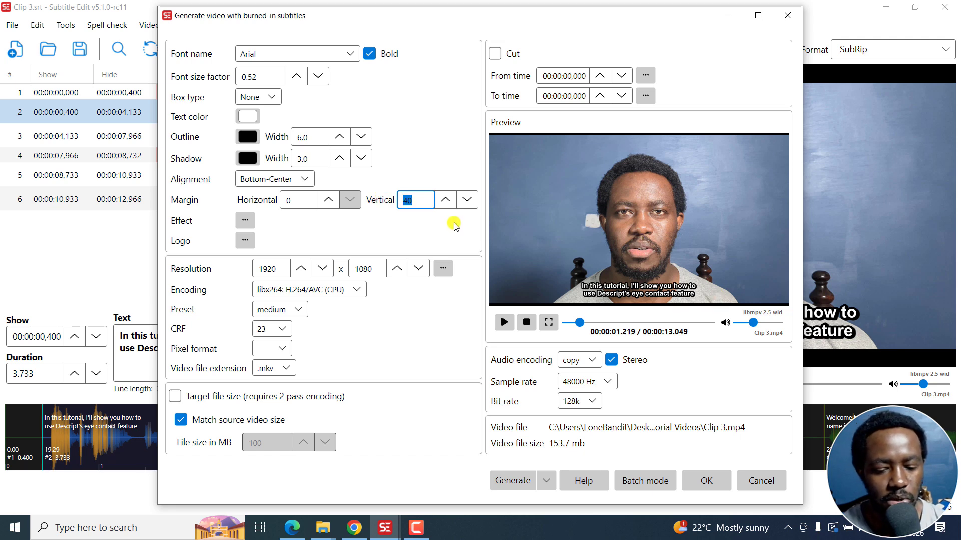
Try vertical margins of 100, 500 and 1000 in turn to compare the subtitle height in the preview
text(100)
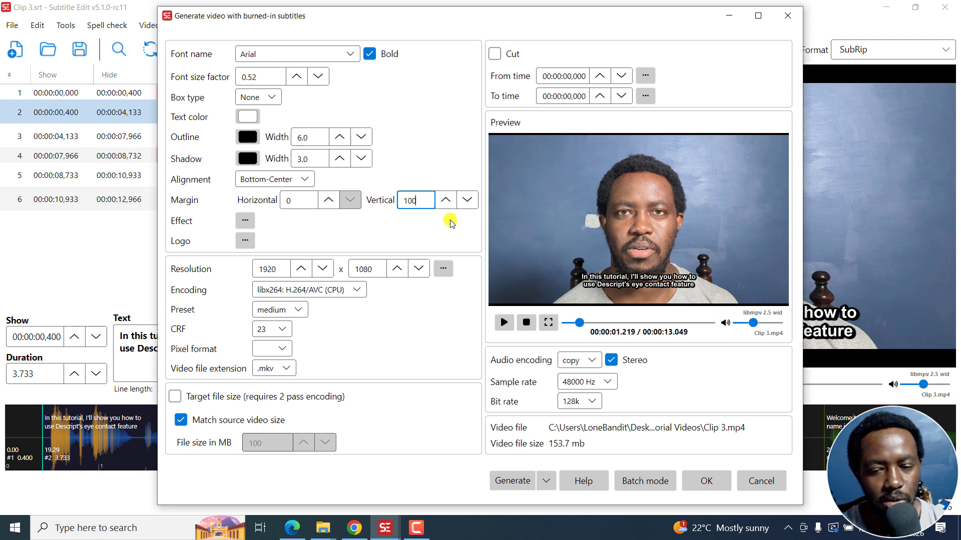
text(500)
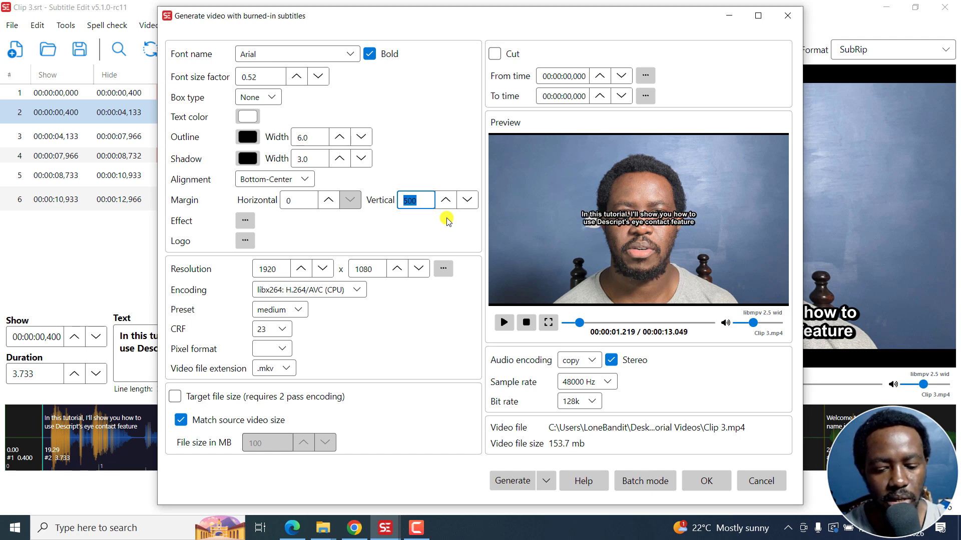
text(1000)
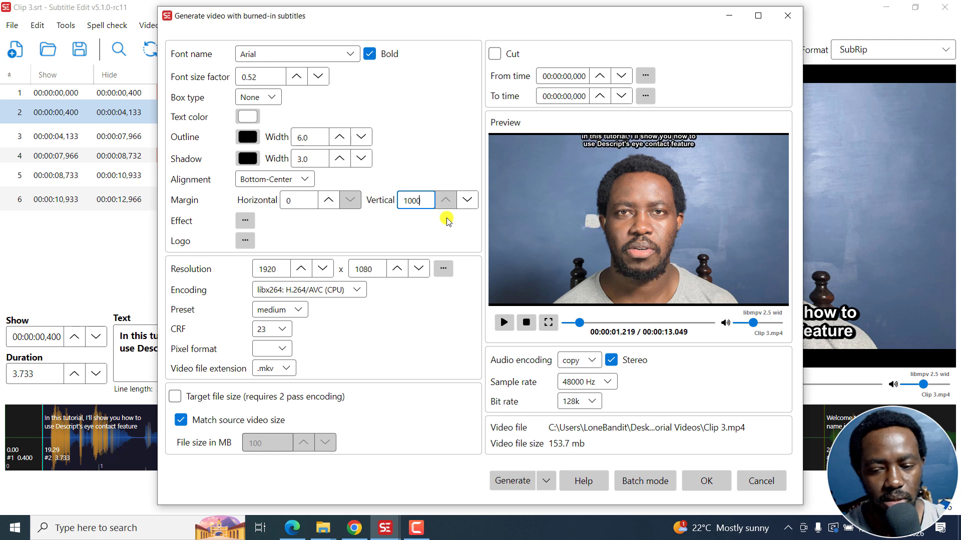
Replace the subtitle vertical margin with 350, followed by a lower value of 200
key(BackSpace)
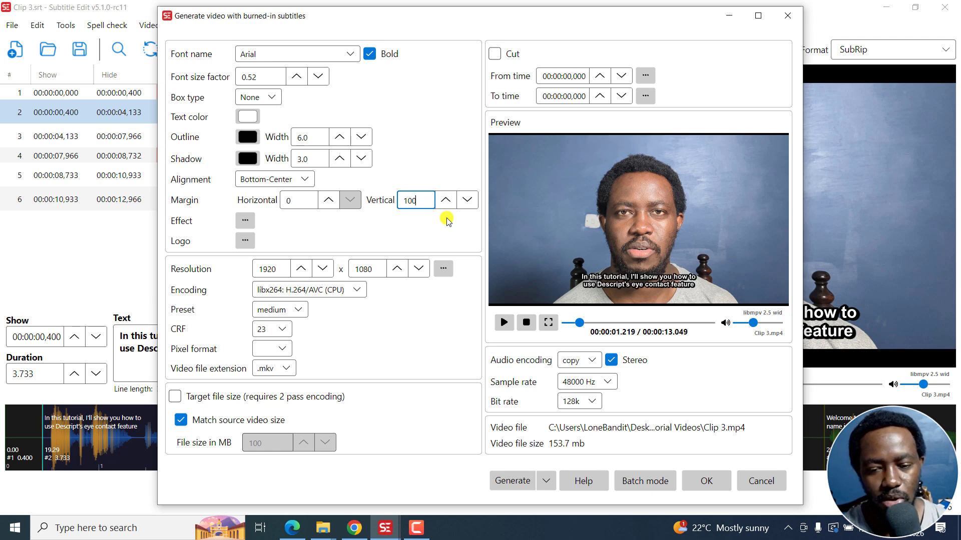
key(BackSpace)
key(BackSpace)
key(BackSpace)
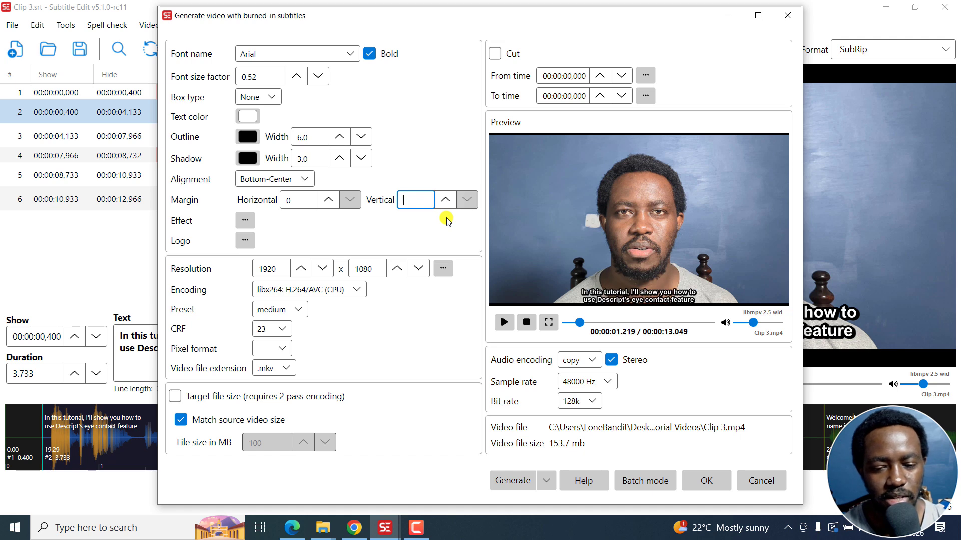
text(350)
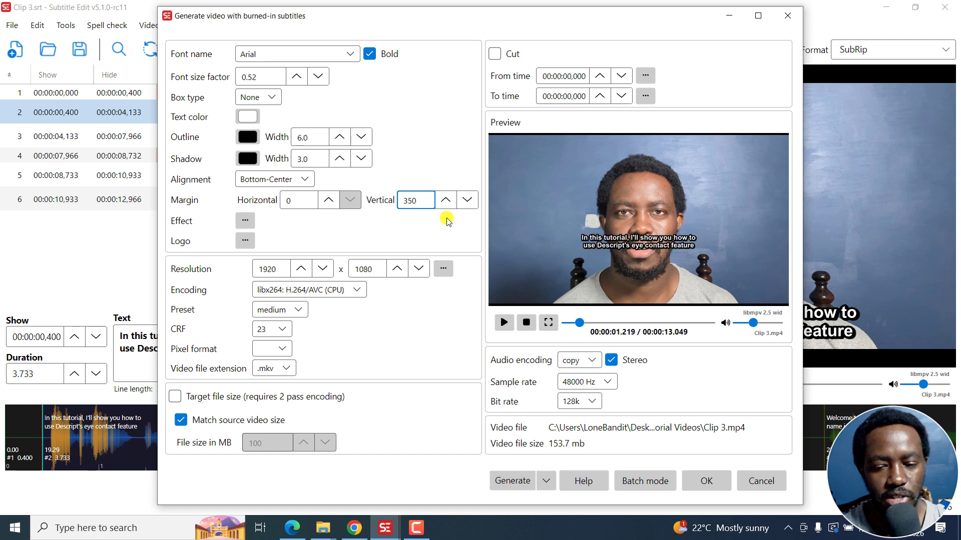
key(BackSpace)
key(BackSpace)
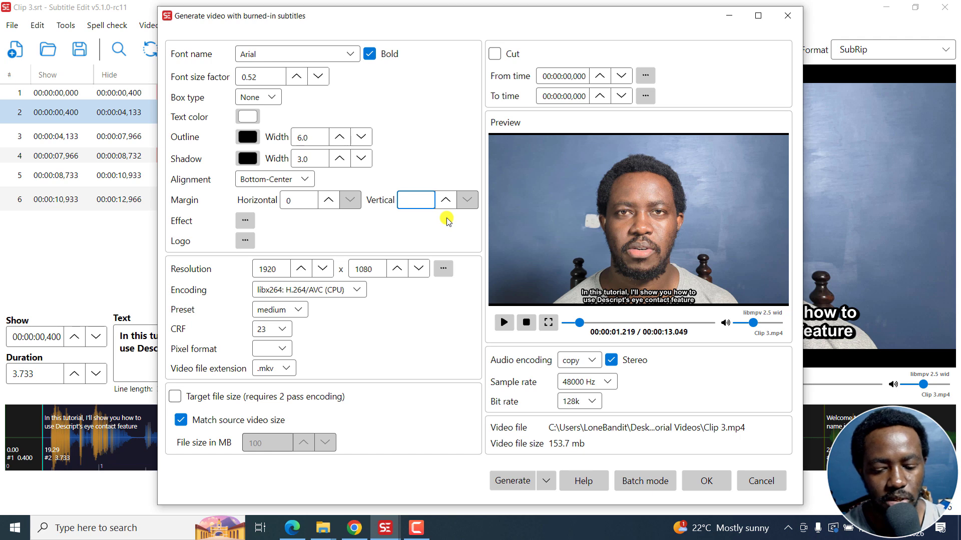
text(200)
Try a vertical margin of 300 for the burned-in subtitles before reducing it to 280
key(BackSpace)
key(BackSpace)
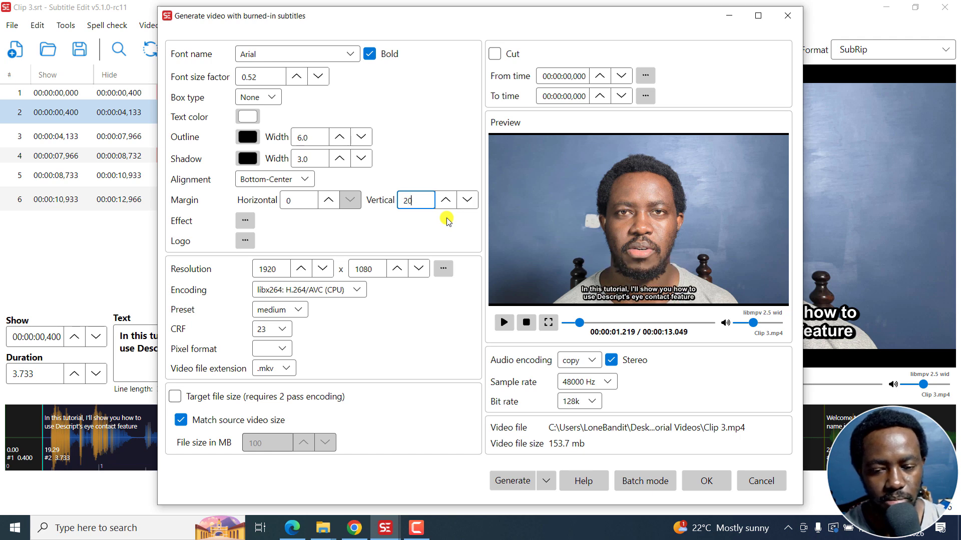
key(BackSpace)
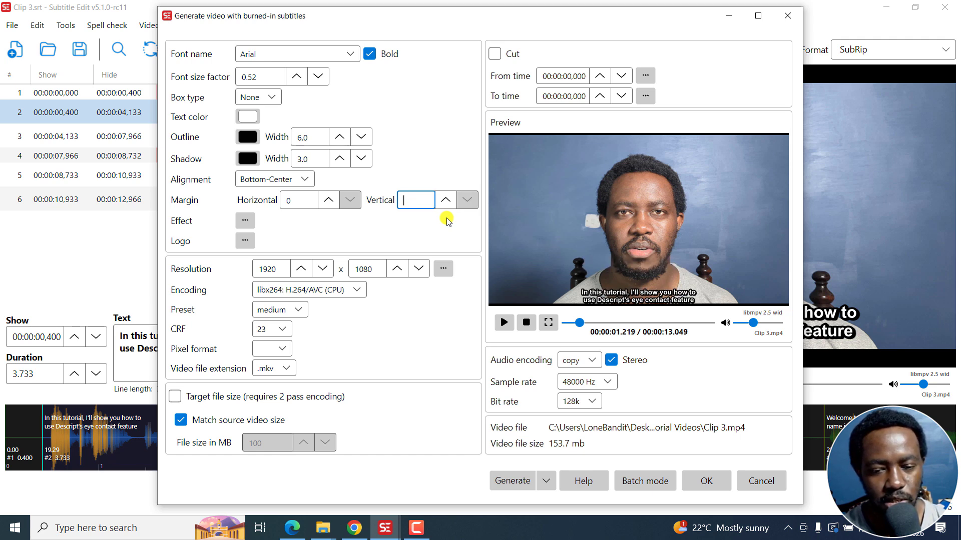
text(300)
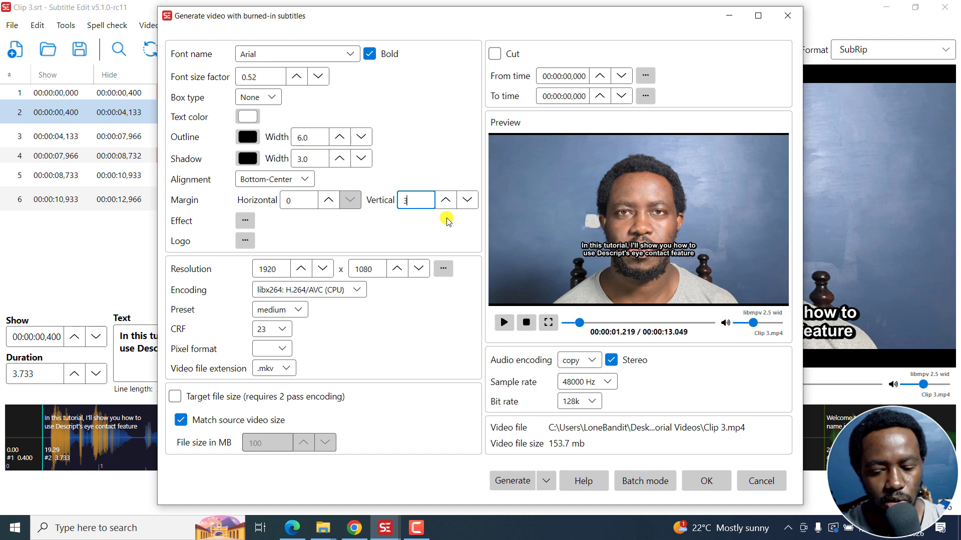
key(BackSpace)
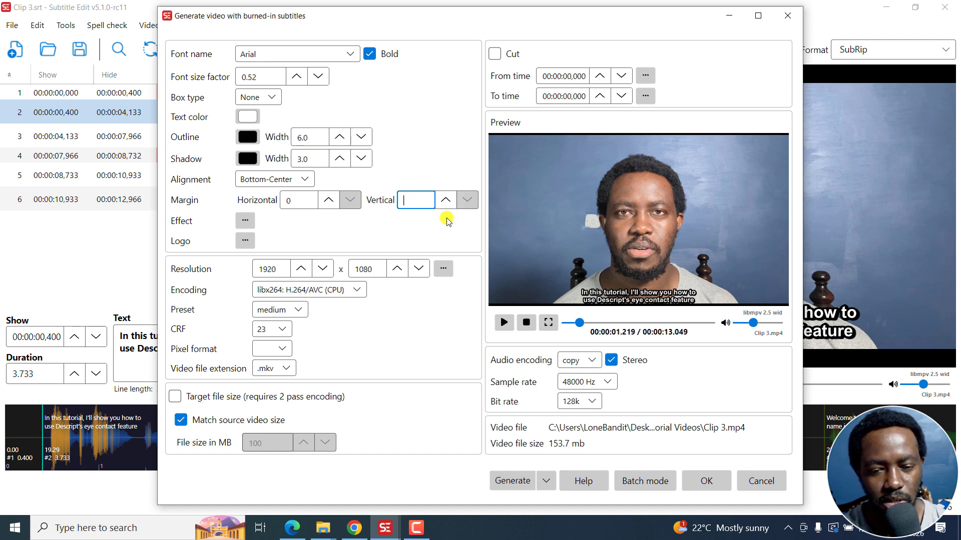
text(280)
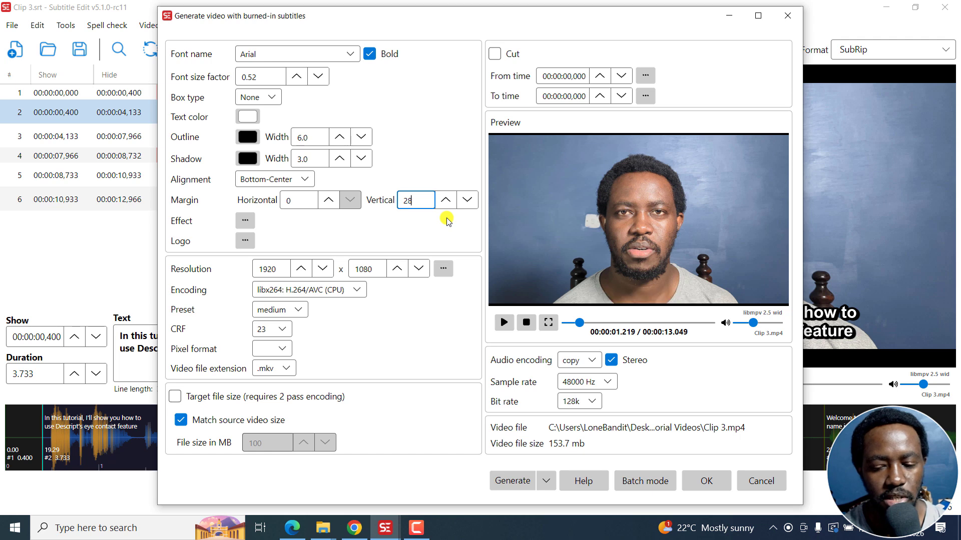
Compare vertical margins of 299, 250 and 240 for the burned-in subtitles in the preview and set the margin to 220
key(BackSpace)
key(BackSpace)
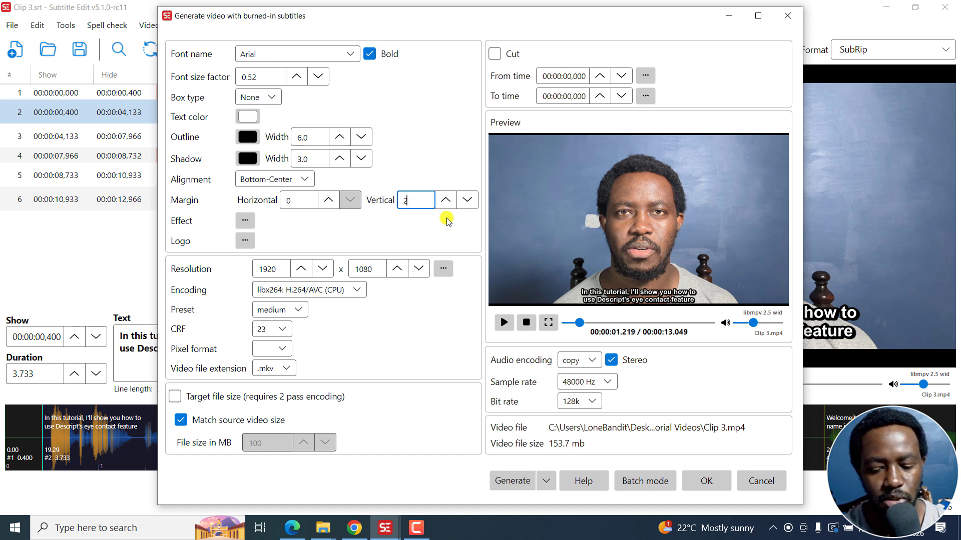
text(8)
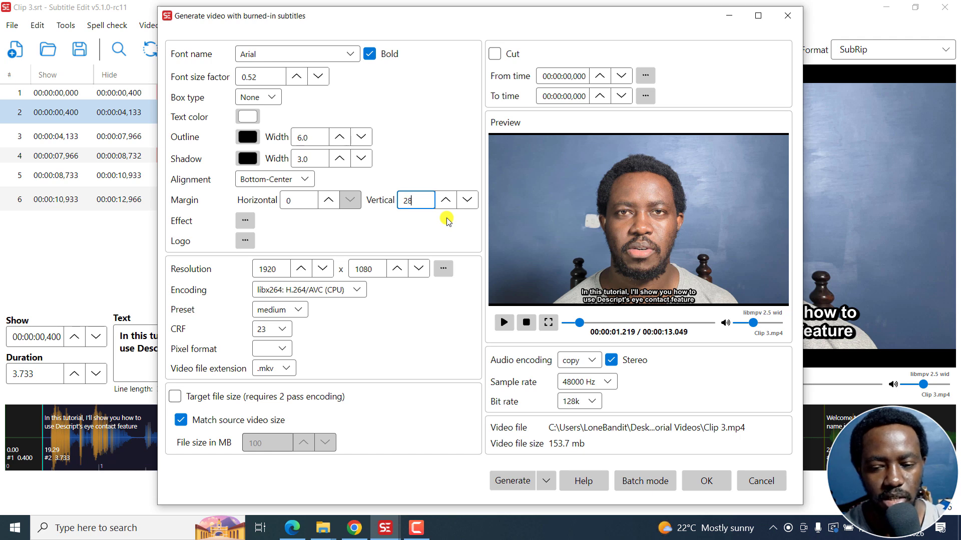
key(BackSpace)
text(99)
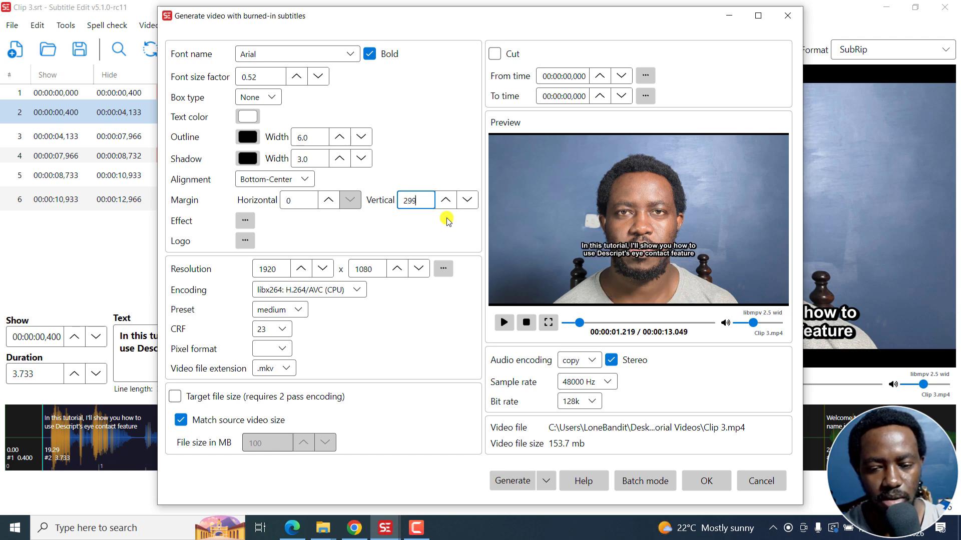
key(BackSpace)
key(BackSpace)
text(50)
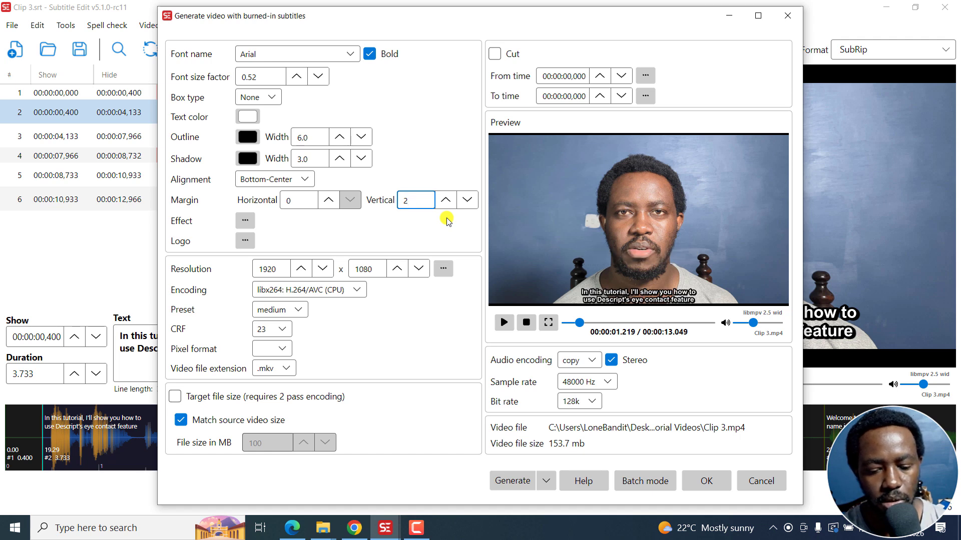
text(40)
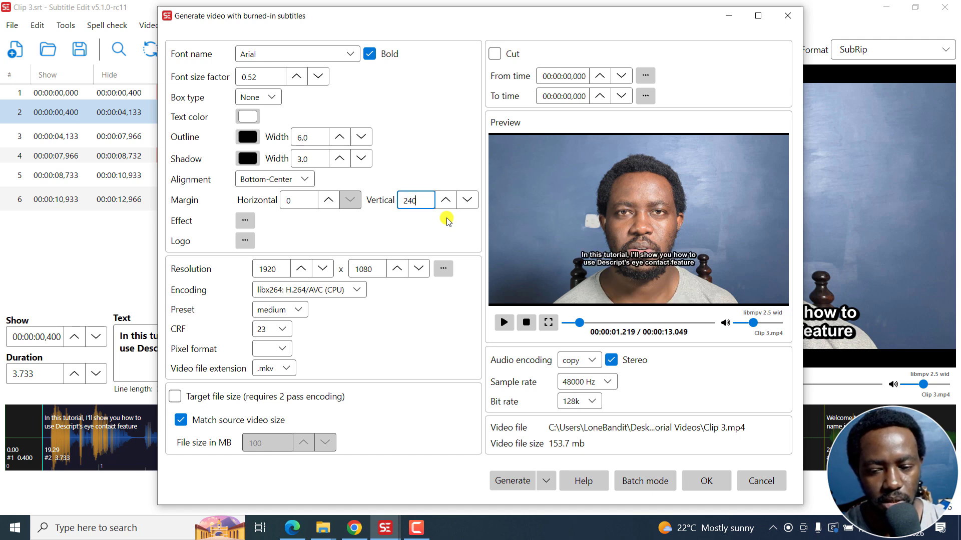
key(BackSpace)
text(20)
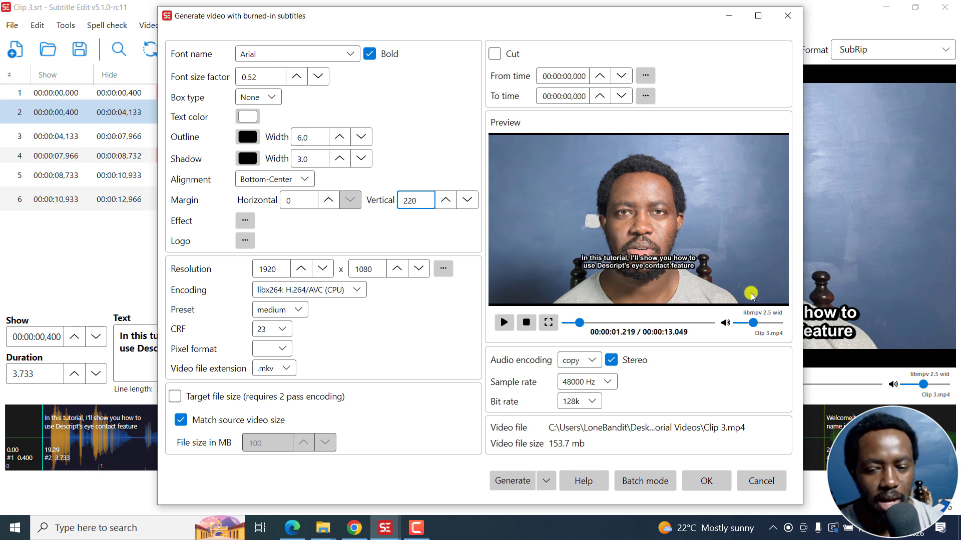
Try Top-Center alignment for the burned-in subtitles, preview it at about 8.85 seconds and close the dialog without applying
click(302, 179)
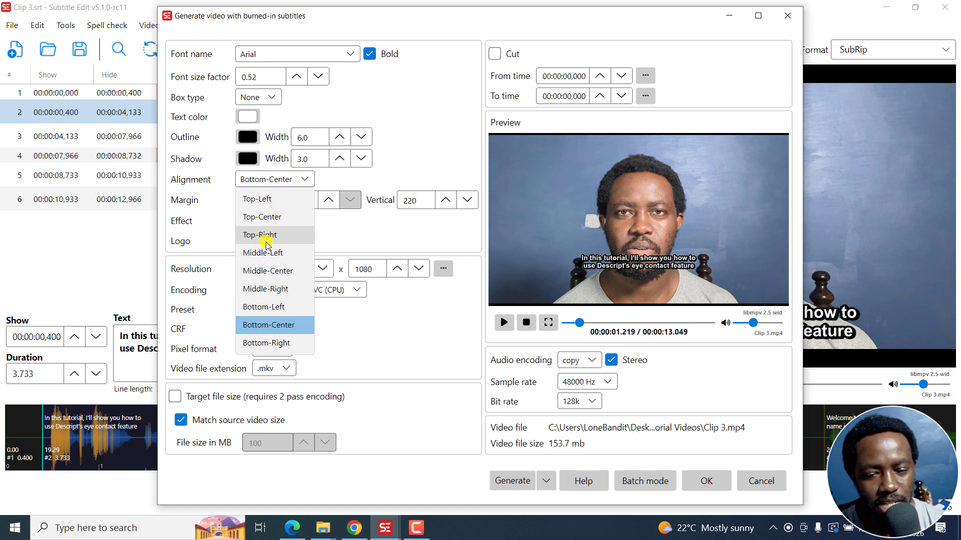
click(267, 219)
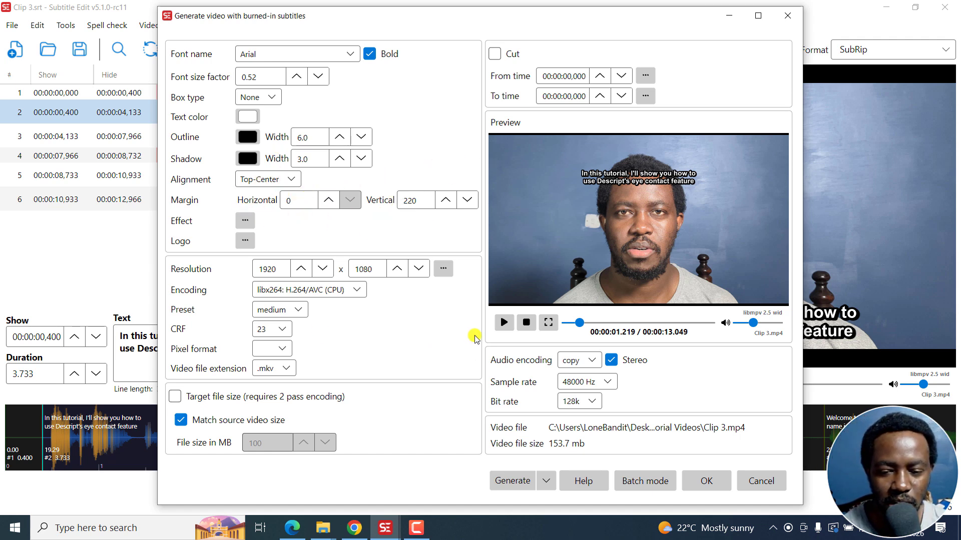
drag(658, 20, 527, 21)
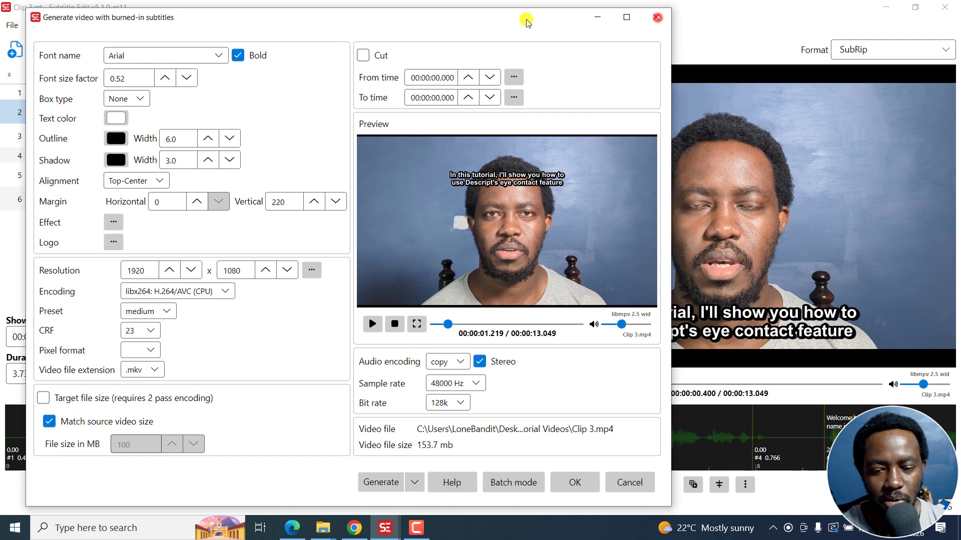
drag(448, 324, 533, 325)
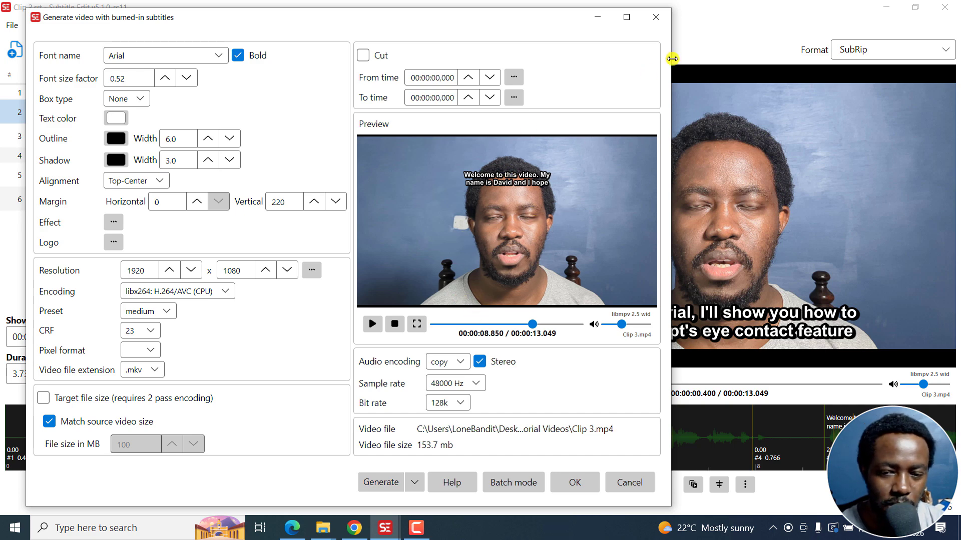
click(655, 19)
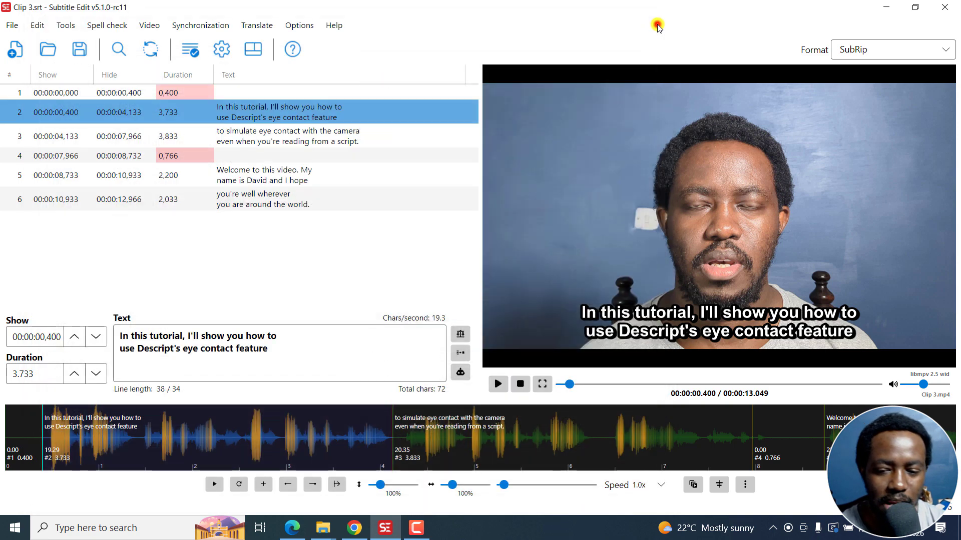
Set the alignment of subtitle line 2 to Top-Center and check it in the video at about 3.1 seconds
click(125, 427)
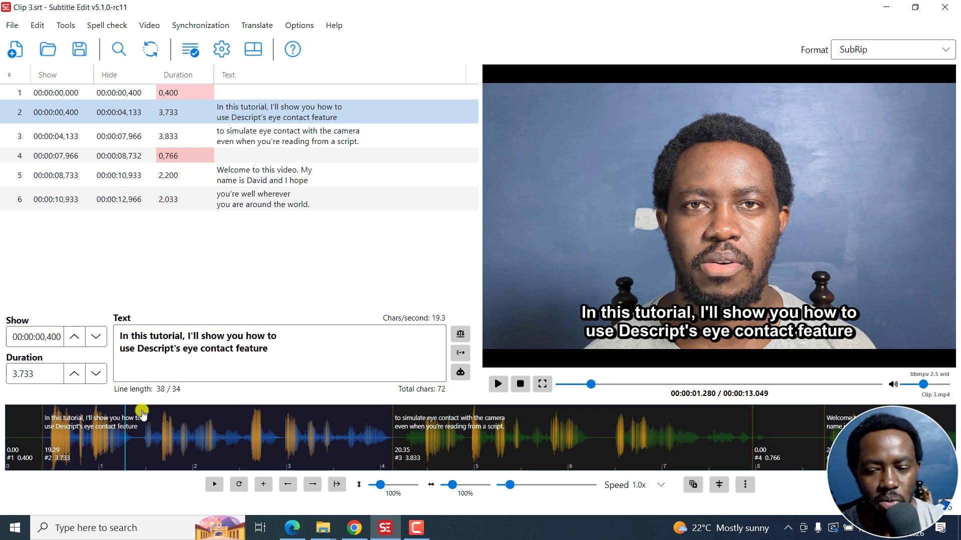
right_click(260, 116)
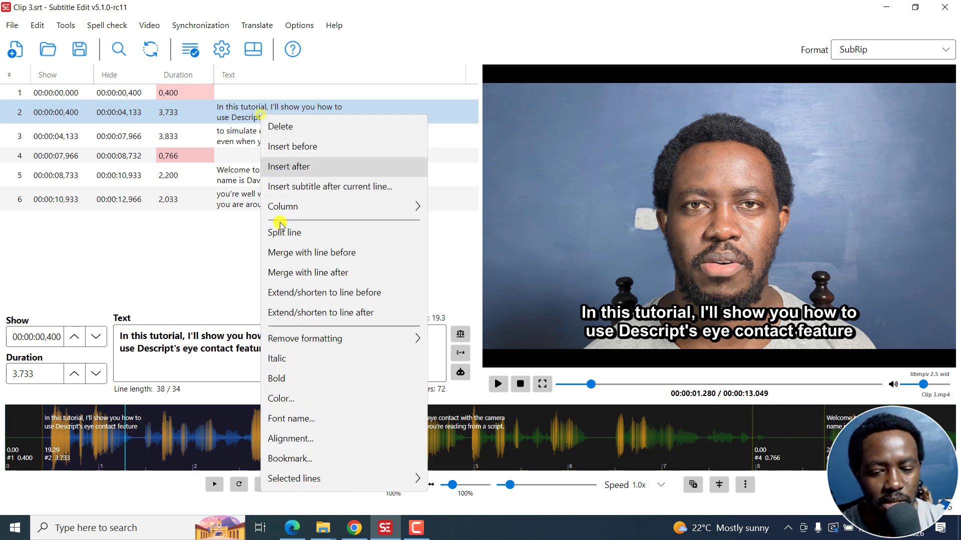
click(297, 443)
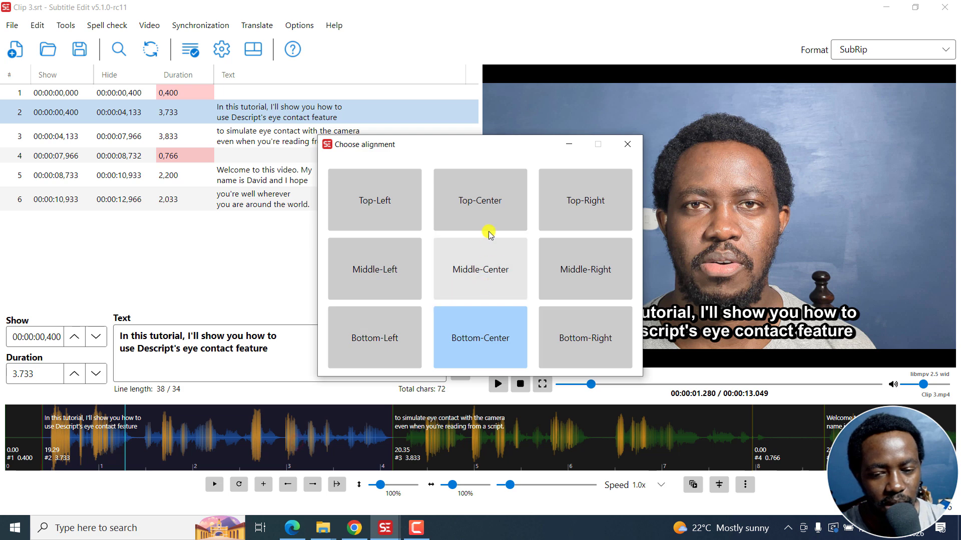
click(495, 208)
click(297, 428)
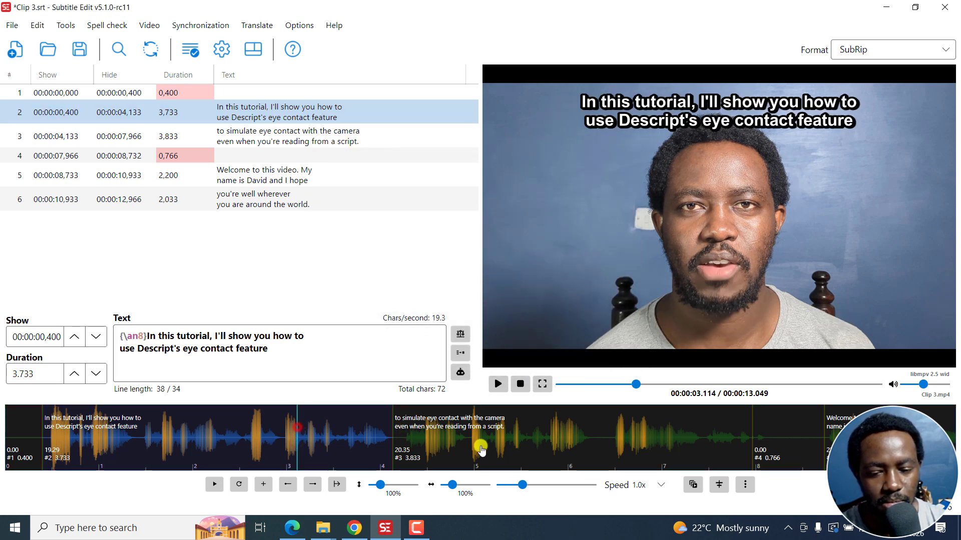
Set the alignment of subtitle line 5 to Top-Center and compare its placement with lines 3 and 2 in the video
click(480, 448)
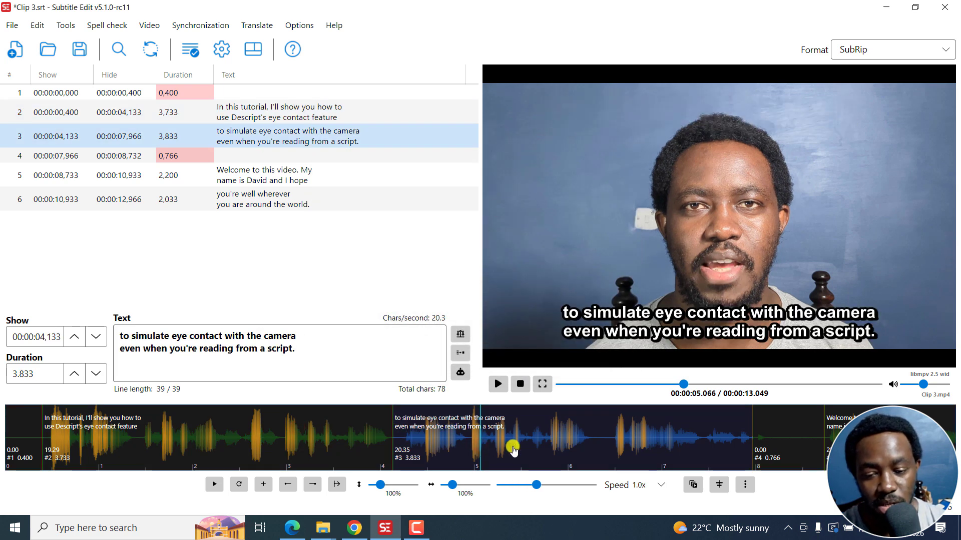
click(825, 439)
click(861, 438)
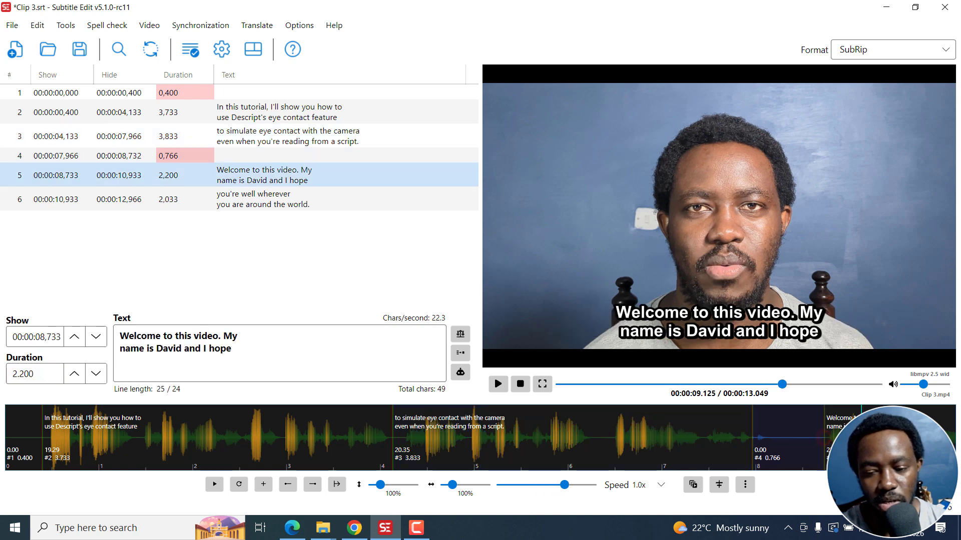
right_click(251, 170)
click(289, 462)
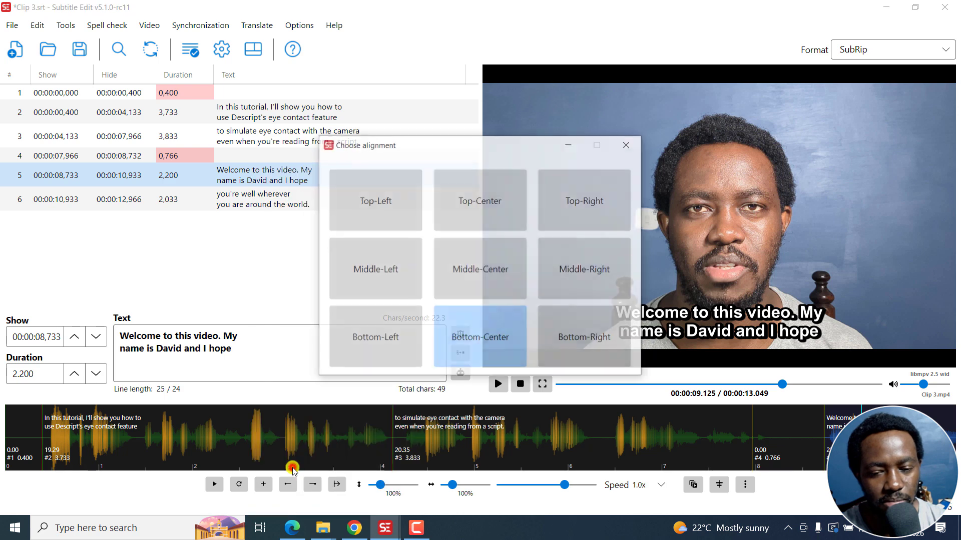
click(487, 207)
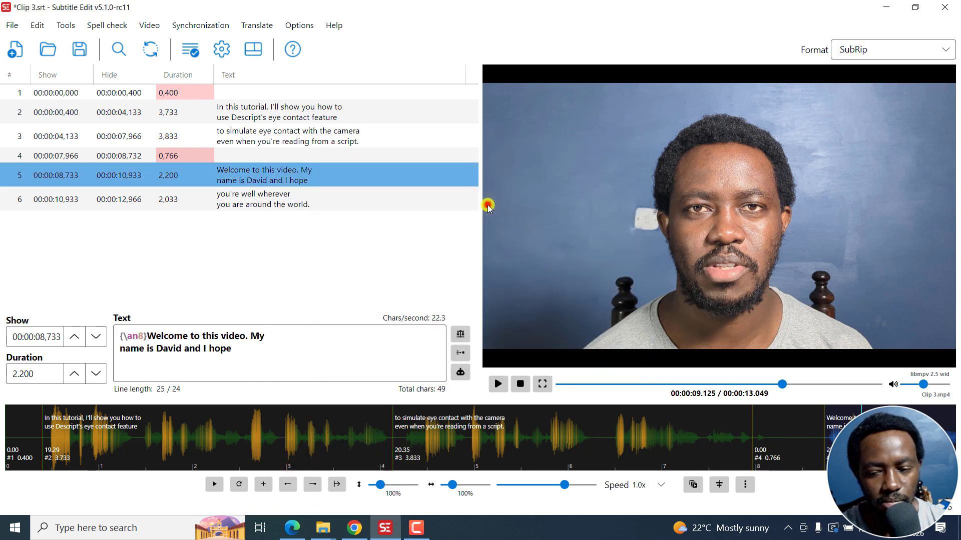
click(538, 444)
click(214, 439)
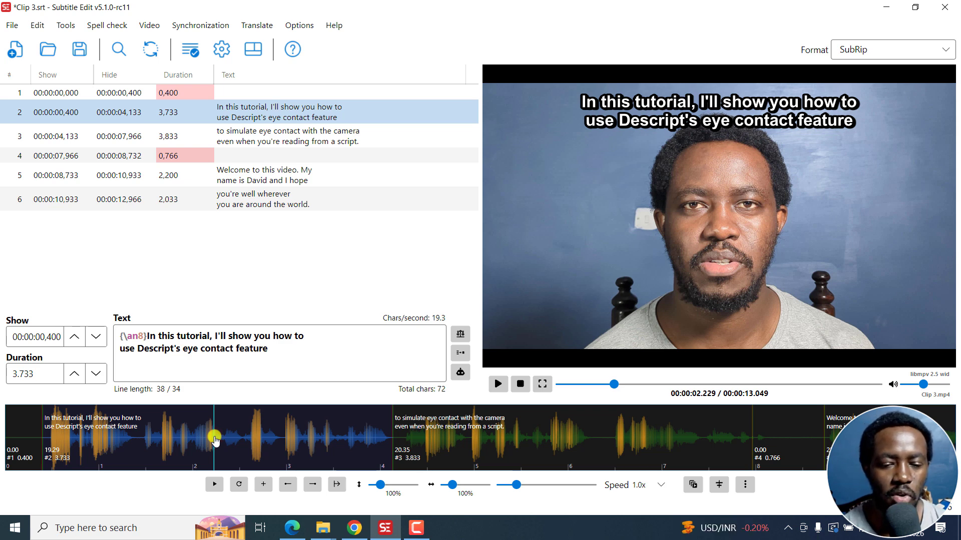
Change the subtitle format to Advanced Sub Station Alpha
right_click(244, 115)
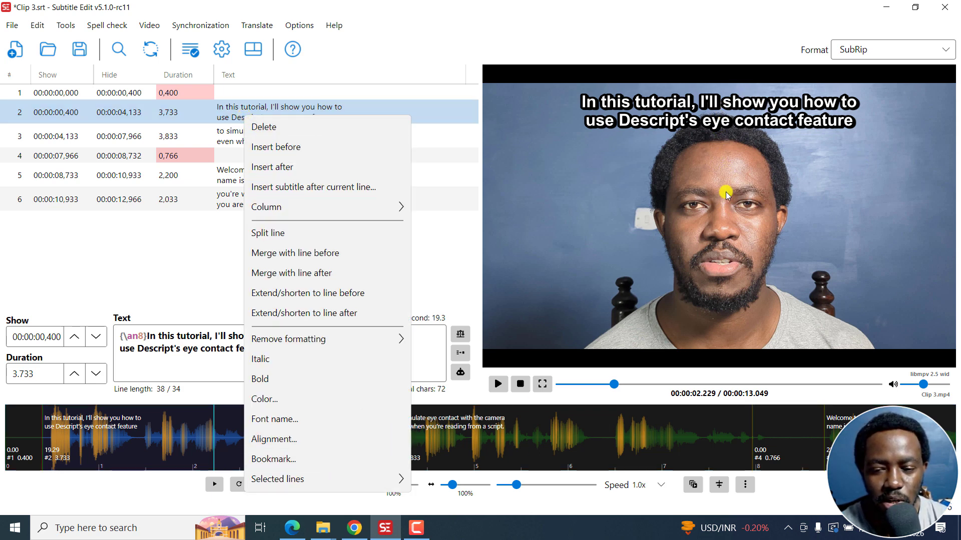
click(435, 0)
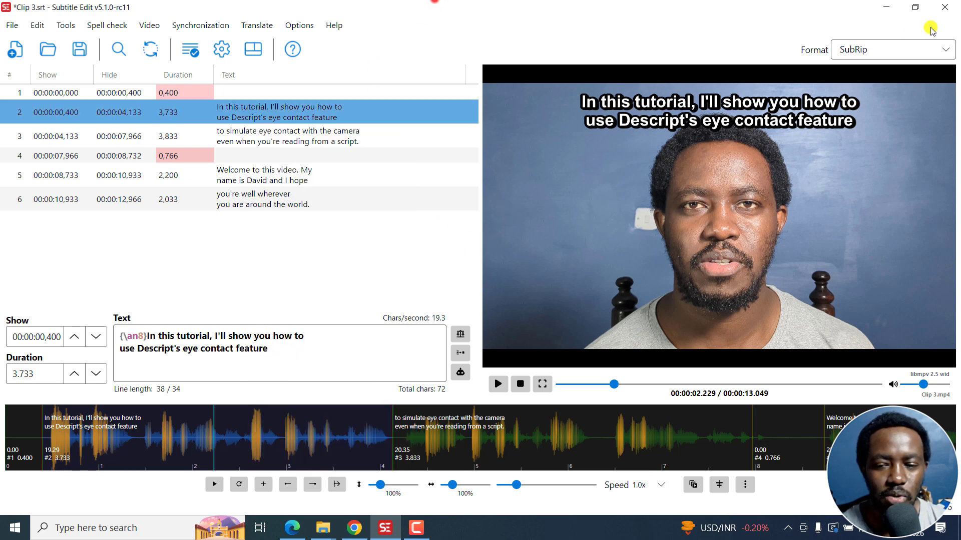
click(926, 49)
click(884, 93)
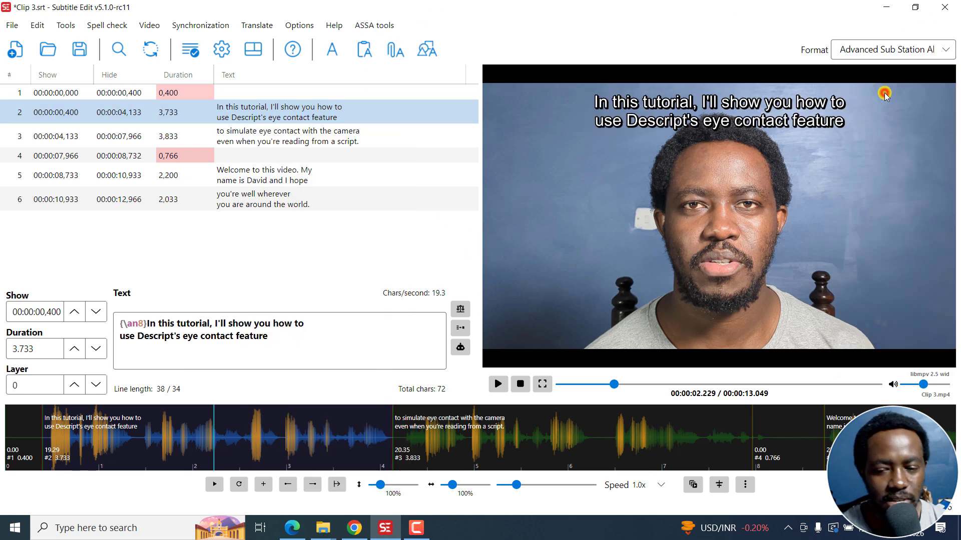
Open the ASSA Set position dialog for subtitle line 2 and move the subtitle down to about X 472, Y 845
right_click(266, 112)
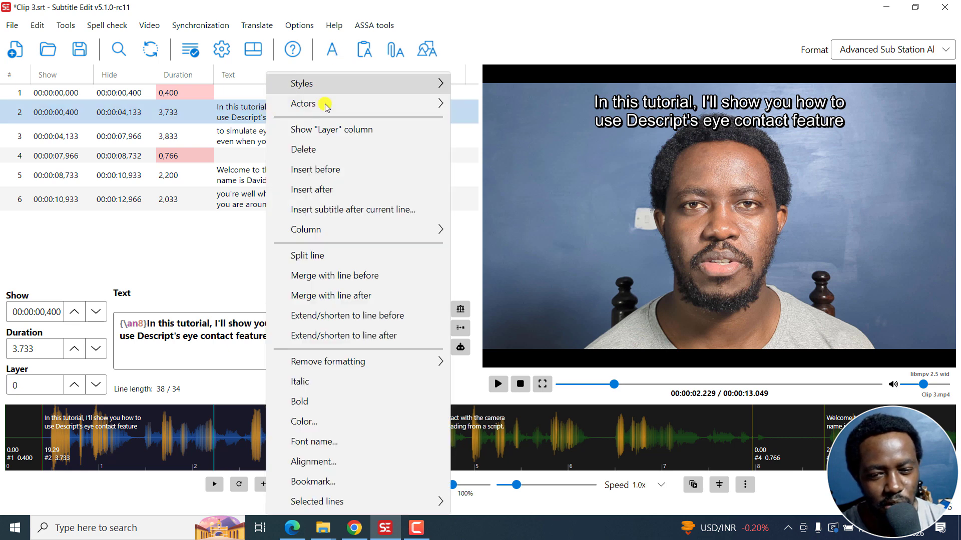
click(521, 23)
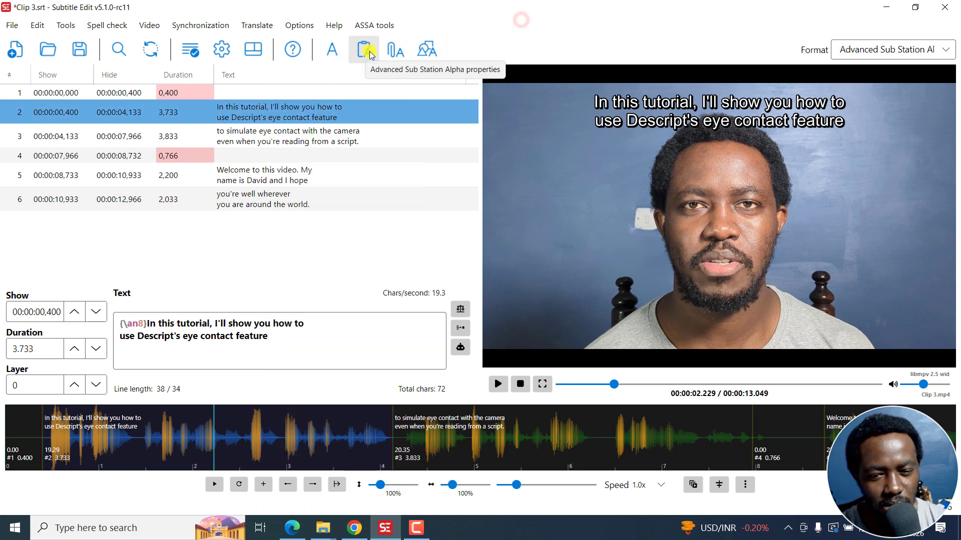
click(374, 25)
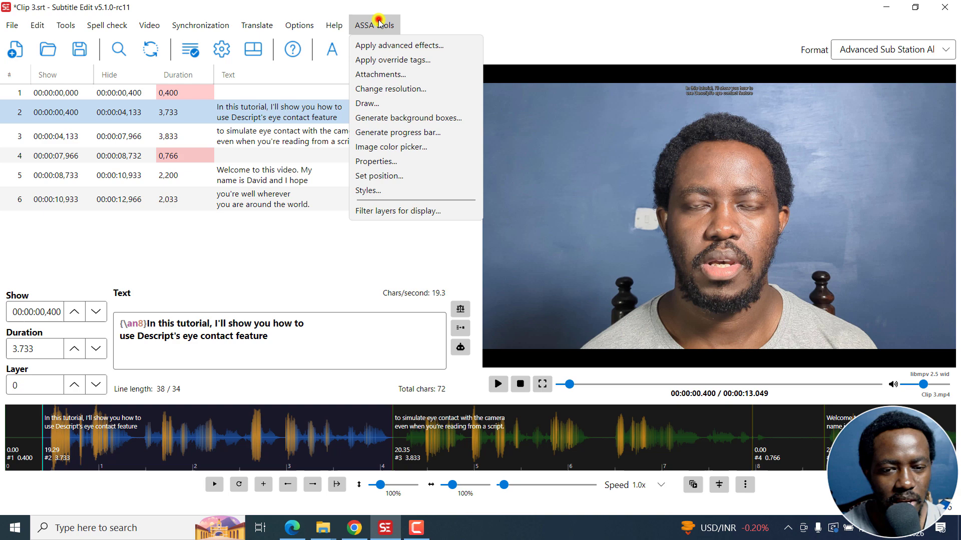
click(376, 176)
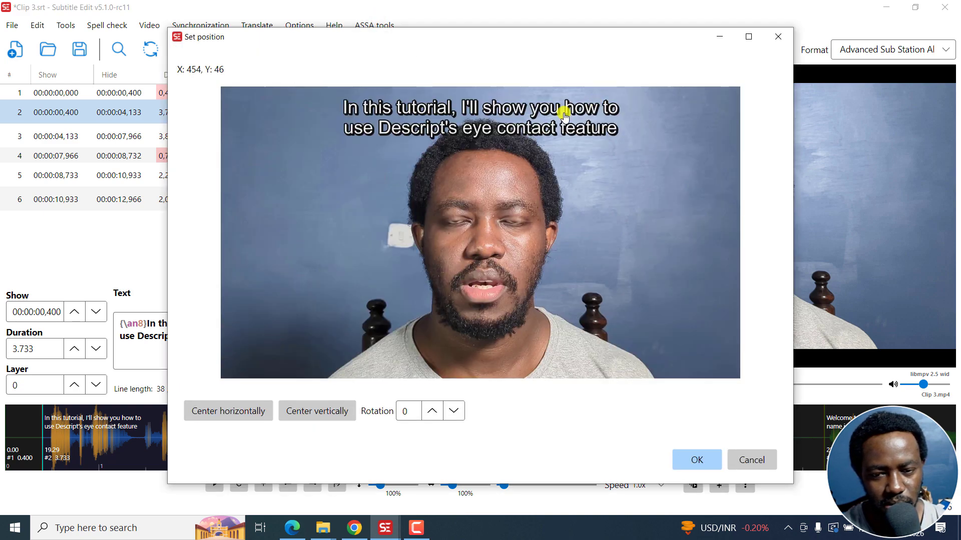
drag(461, 120, 460, 337)
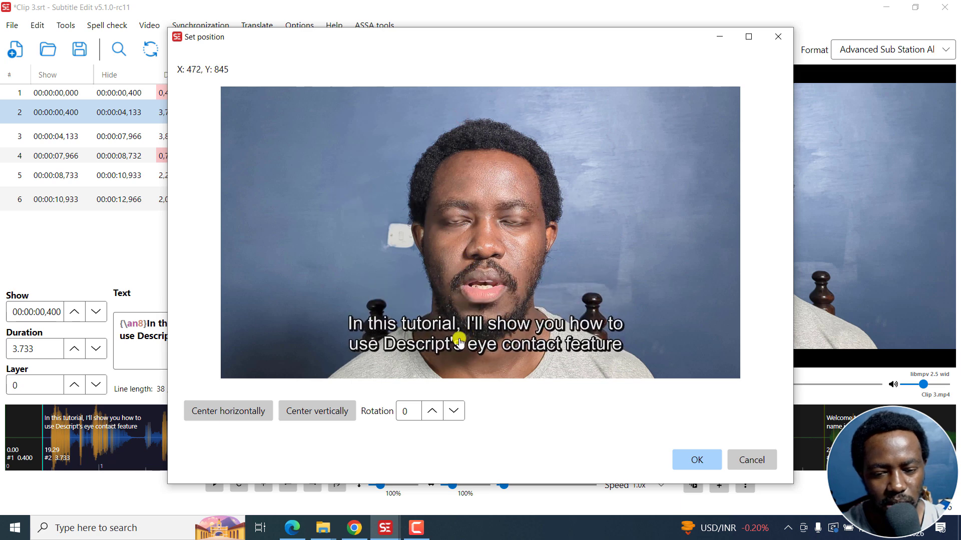
Center the subtitle both ways, lower it to about Y 748, recenter it horizontally and apply the position
click(222, 416)
click(311, 413)
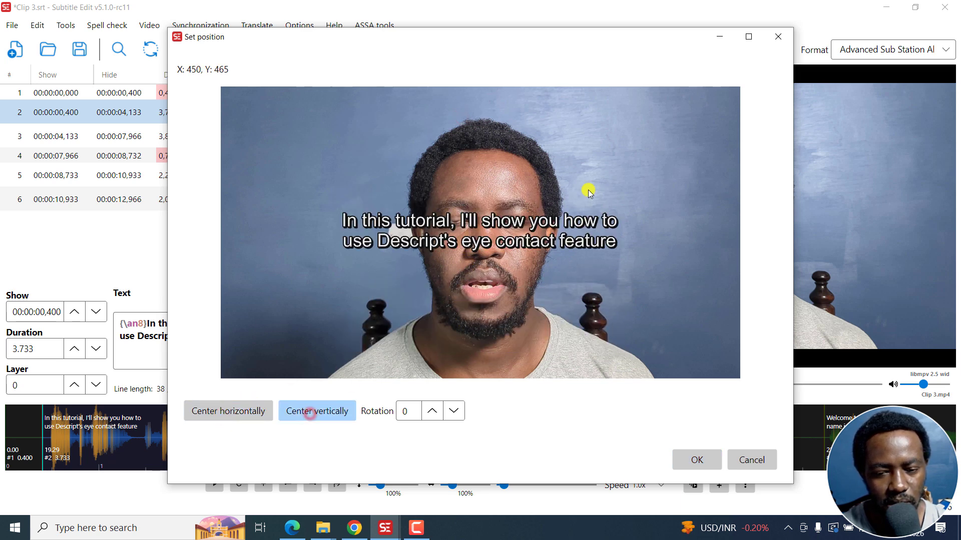
drag(483, 235, 471, 317)
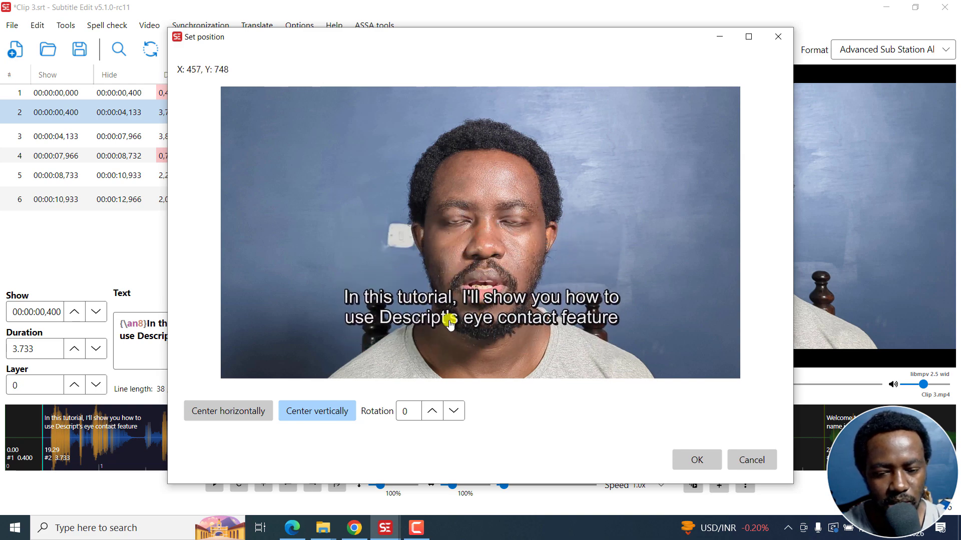
click(218, 409)
click(713, 459)
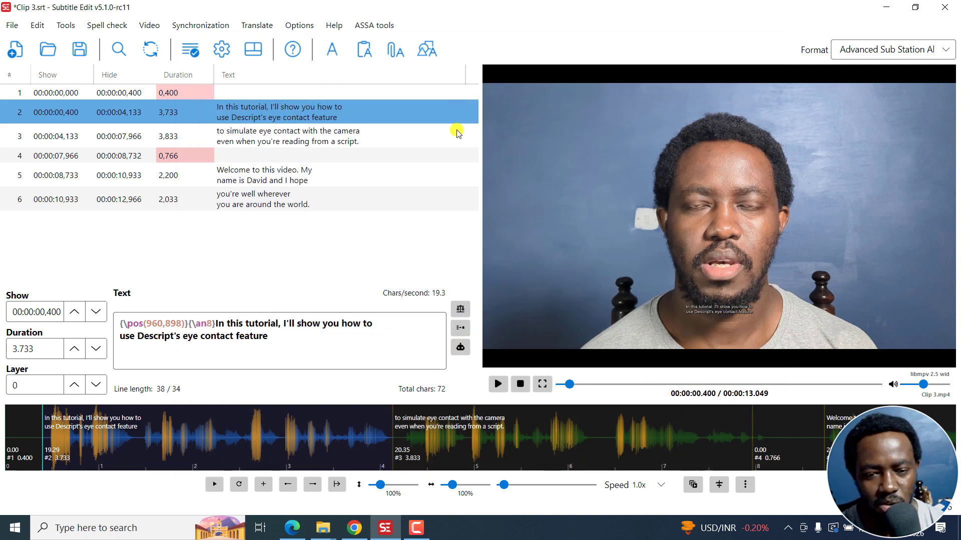
Check the placement of subtitle lines 3 and 5 and open the dialog for generating a video with burned-in subtitles
click(316, 142)
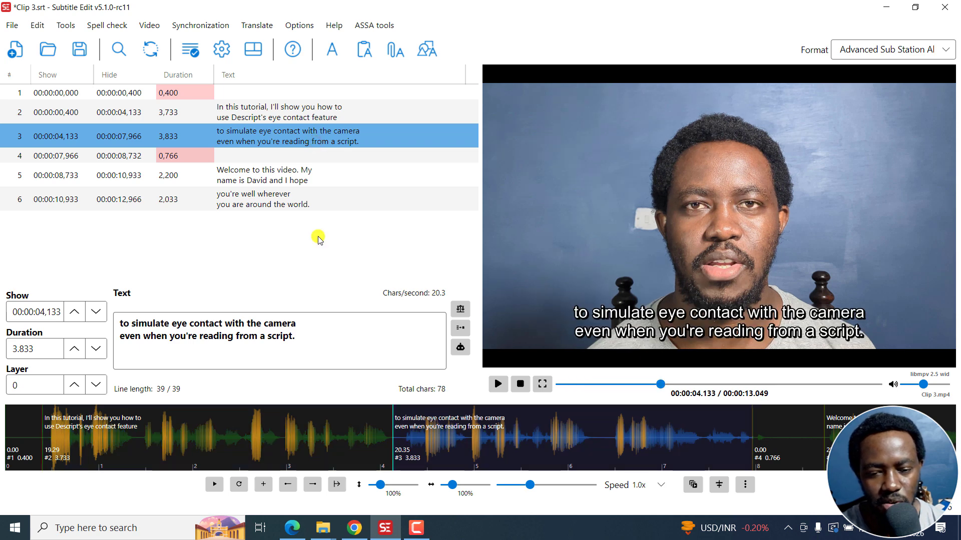
click(269, 177)
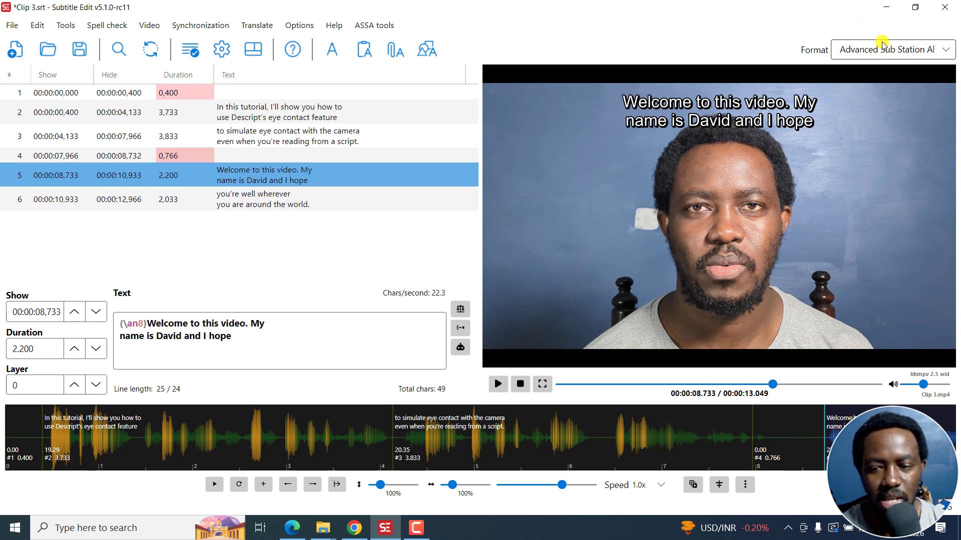
click(149, 26)
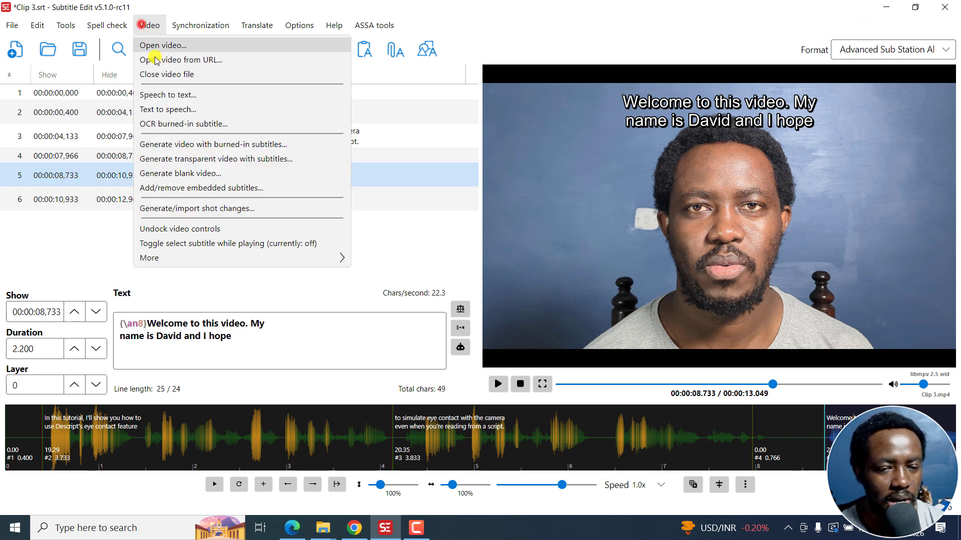
click(192, 146)
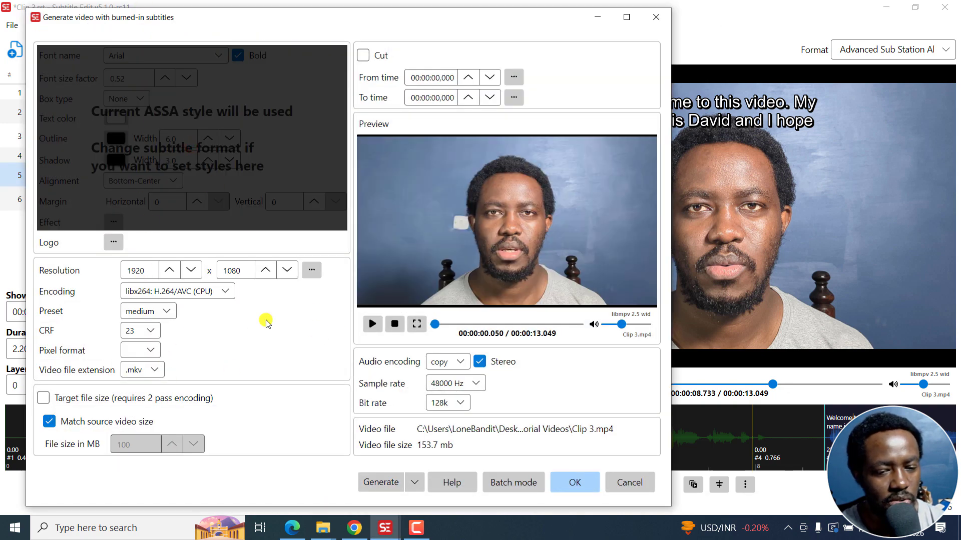
Preview the subtitle placement near the end of the clip and leave the burned-in video dialog without generating
drag(435, 324, 568, 328)
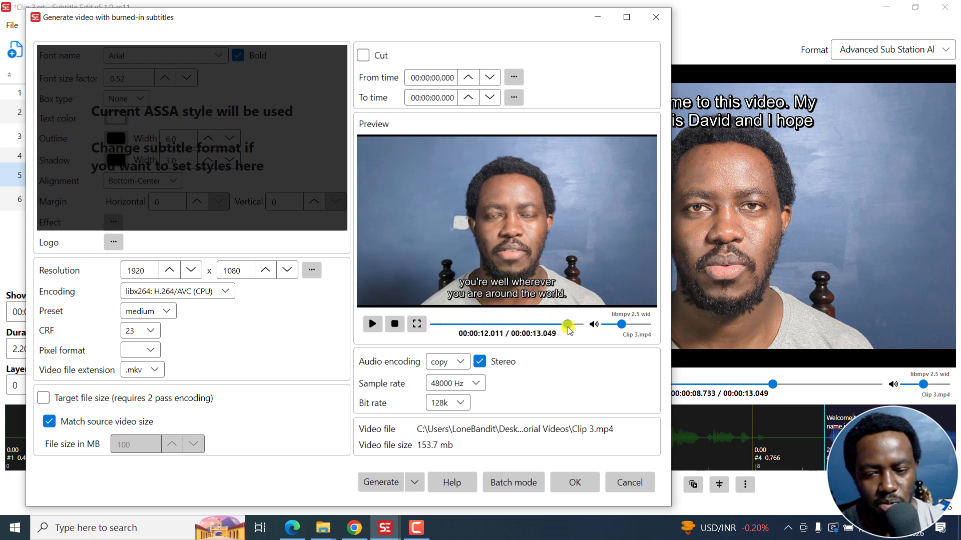
click(623, 482)
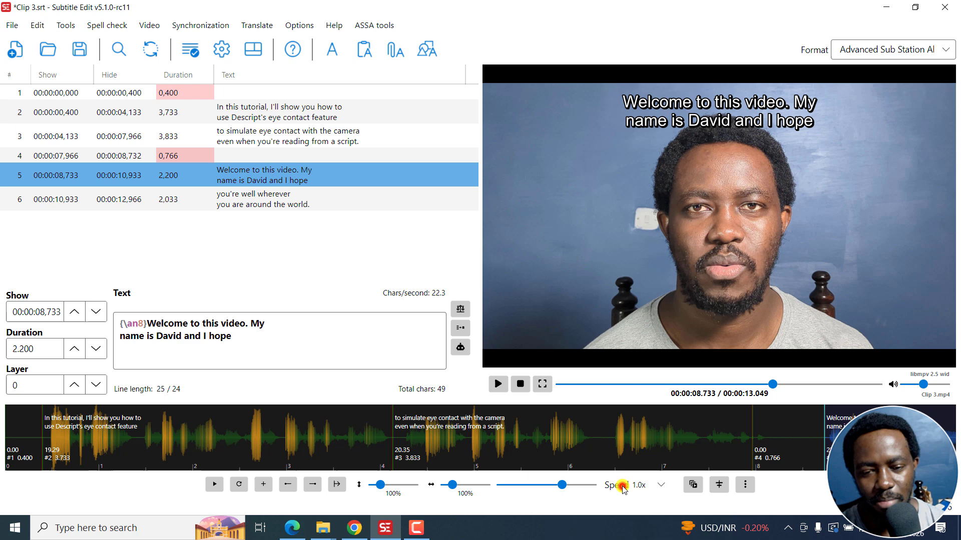
Select subtitle line 2 and change the subtitle format to SubRip
click(259, 110)
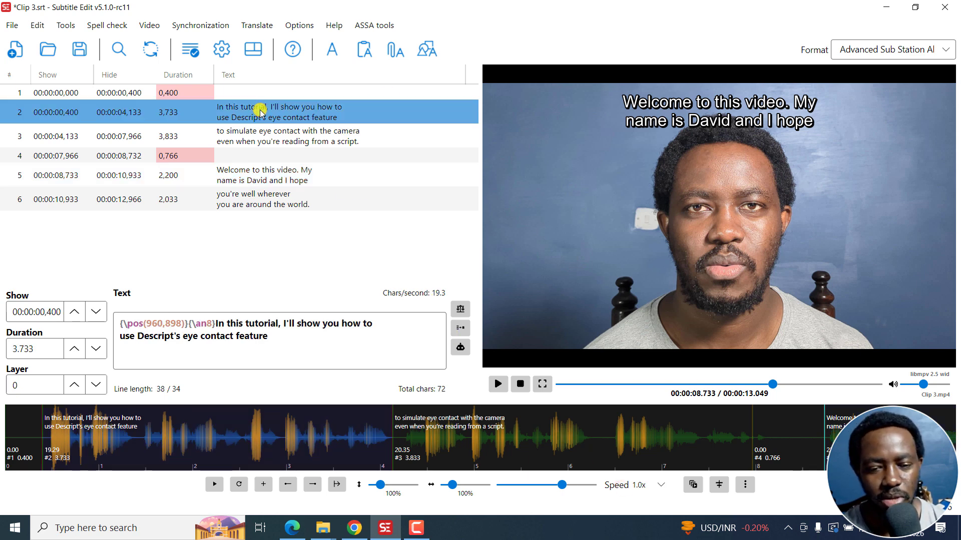
click(860, 49)
click(859, 71)
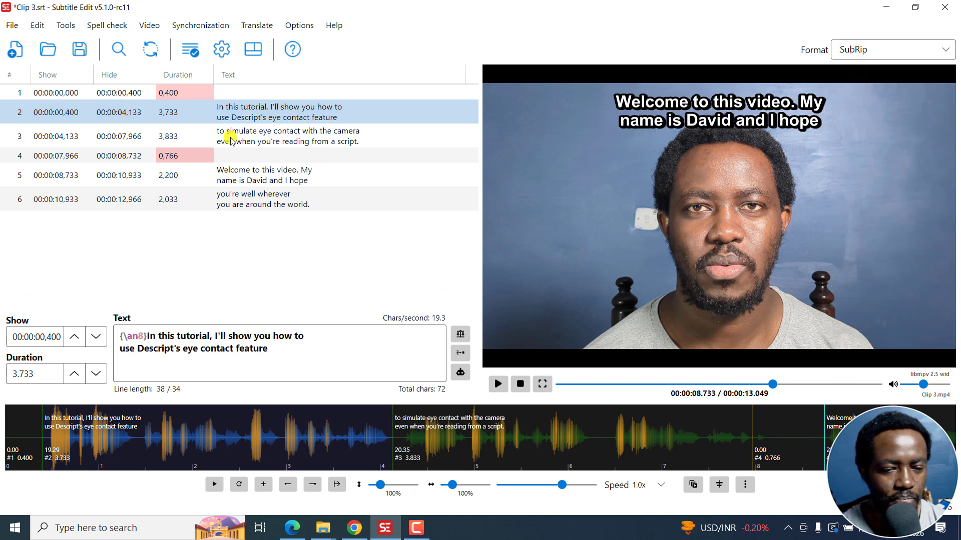
Set the alignment of subtitle line 2 to Top-Center
right_click(245, 107)
click(299, 429)
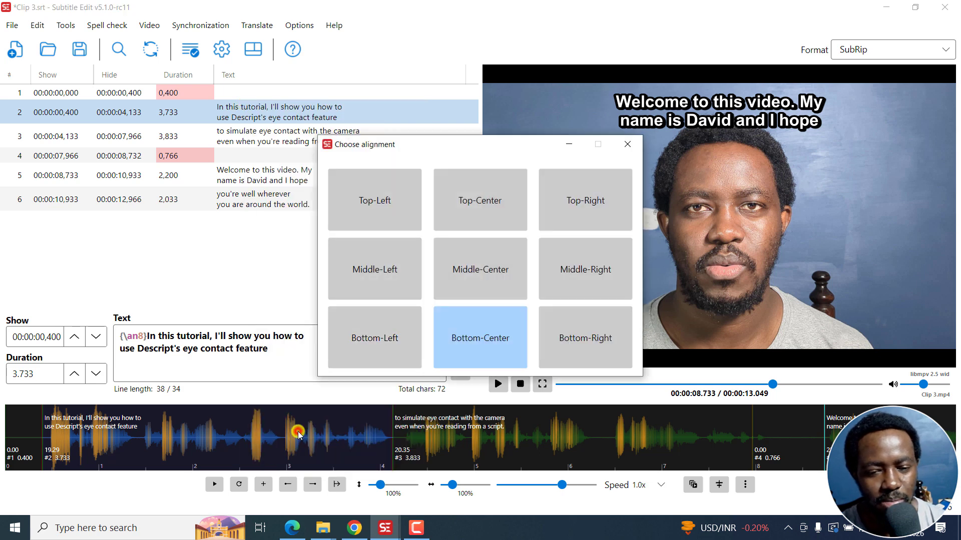
drag(542, 146, 414, 157)
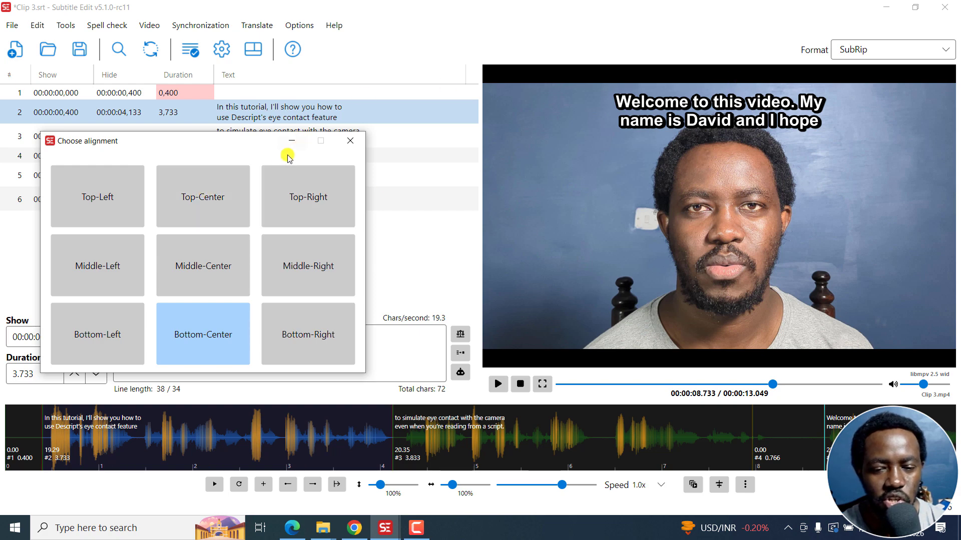
click(210, 197)
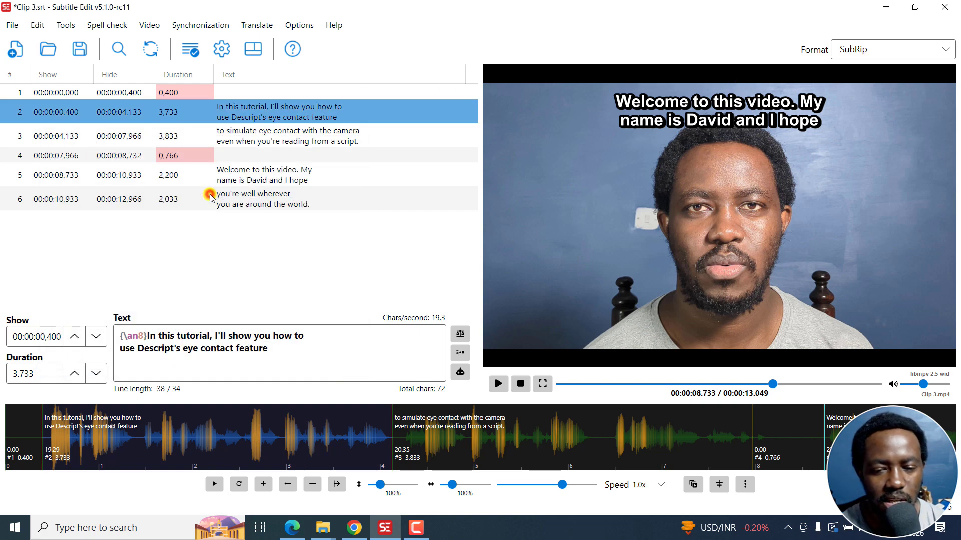
Set the alignment of subtitle line 2 to Bottom-Center and check lines 2 and 3 in the video preview
right_click(235, 121)
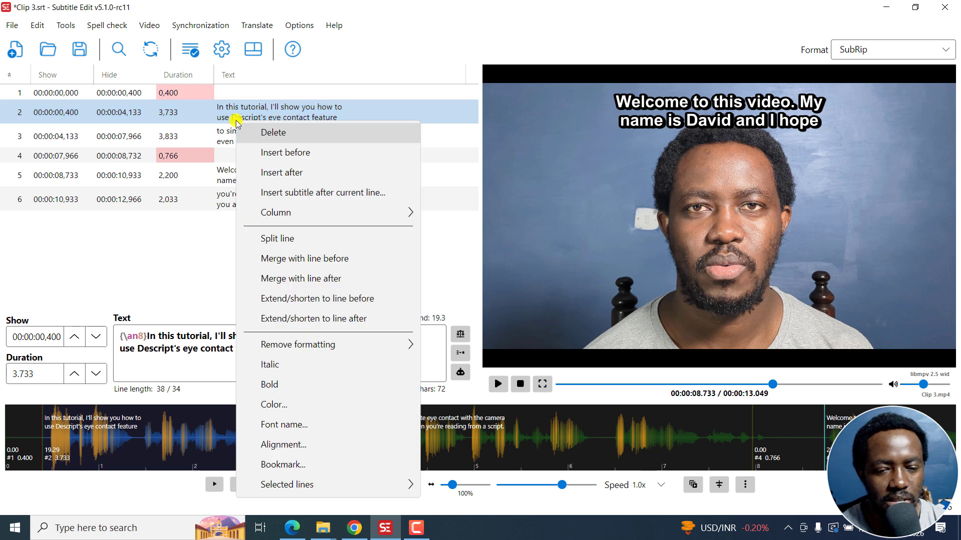
click(280, 444)
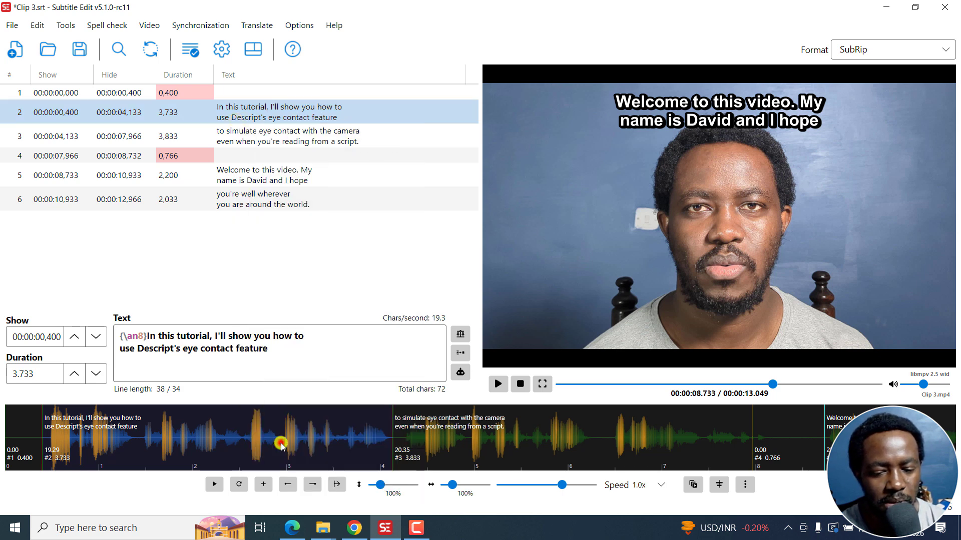
click(481, 338)
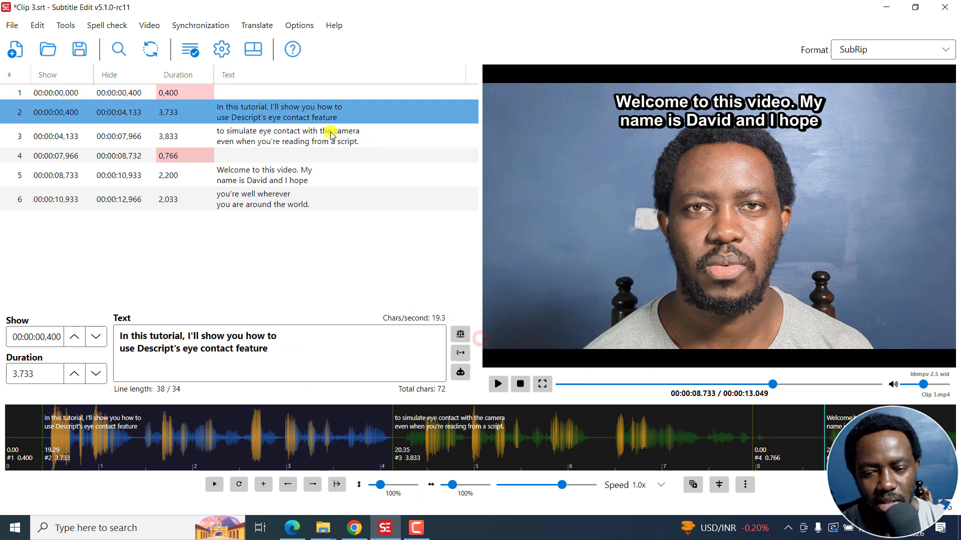
click(89, 435)
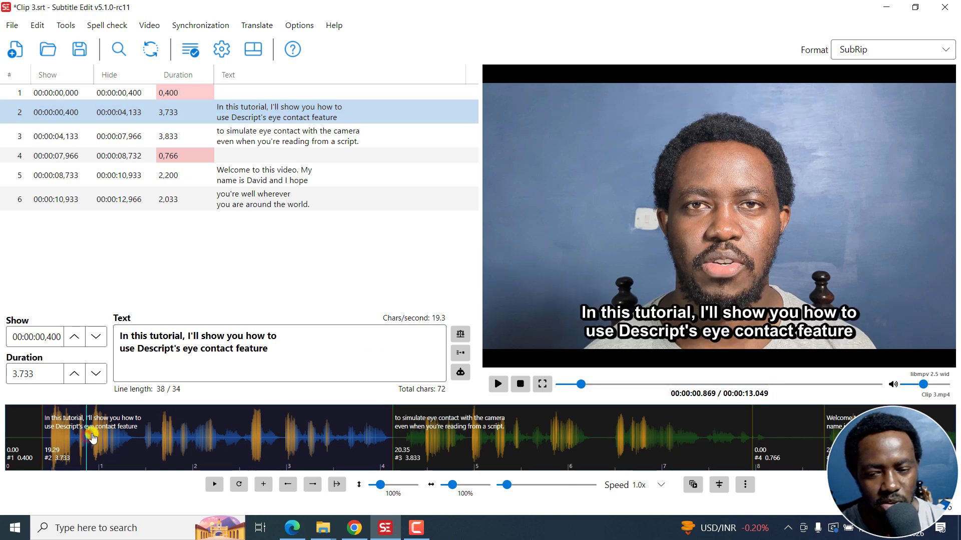
click(472, 430)
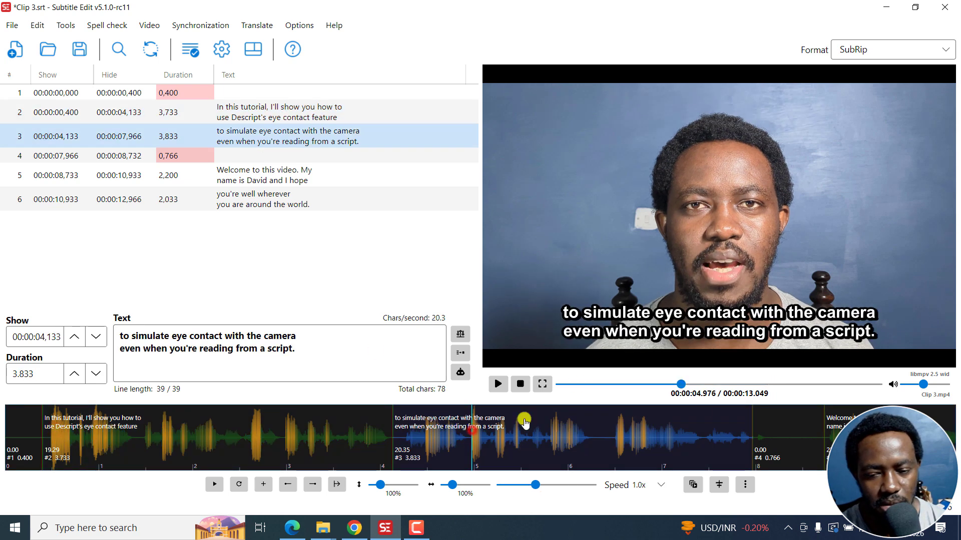
Show subtitle line 5 in the video preview and set its alignment to Bottom-Center
click(873, 433)
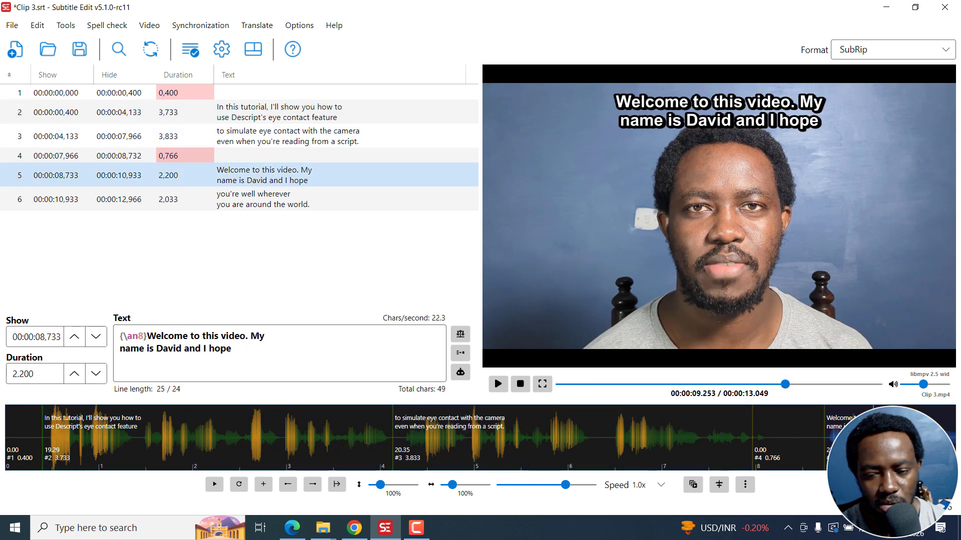
click(261, 178)
right_click(261, 178)
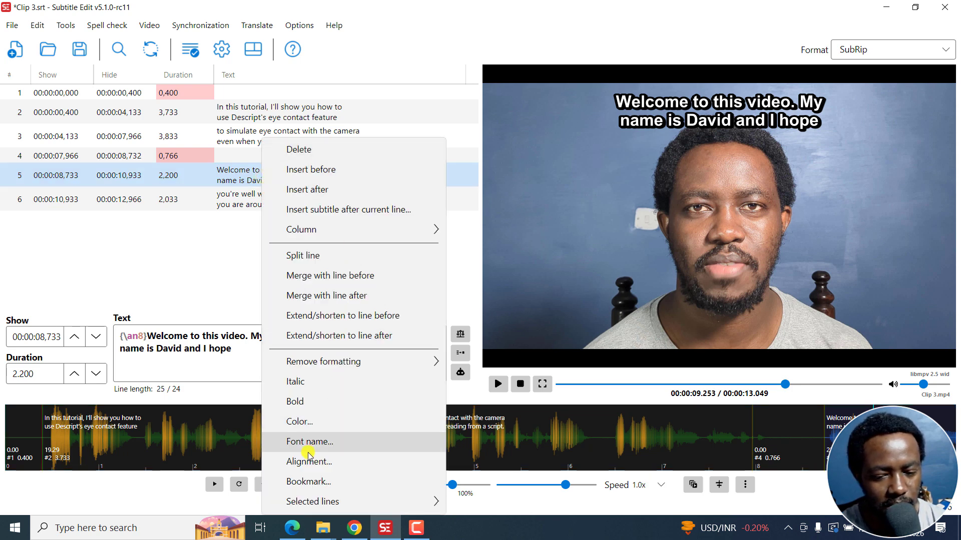
click(308, 465)
click(486, 395)
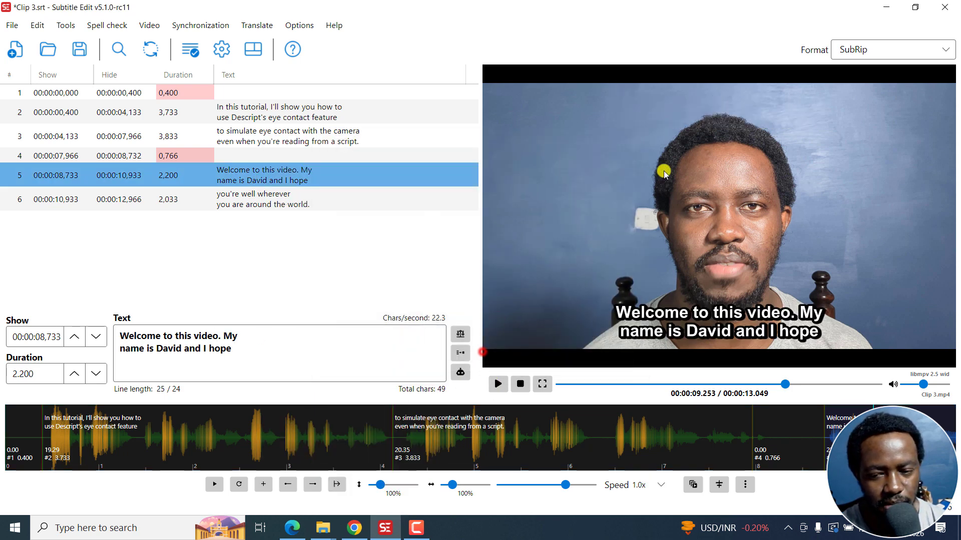
Show subtitle line 2 in the video and review its alignment choices beside the preview without choosing one
click(82, 436)
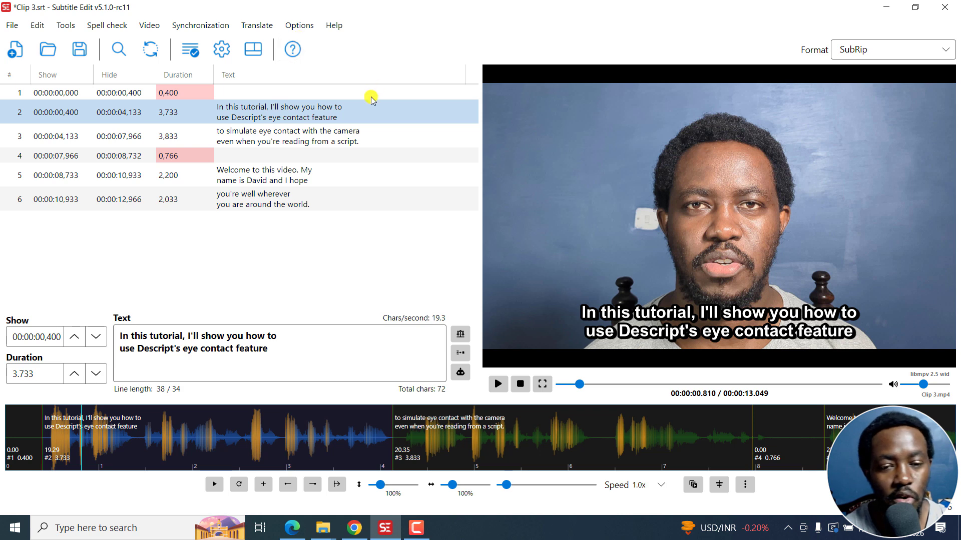
right_click(251, 107)
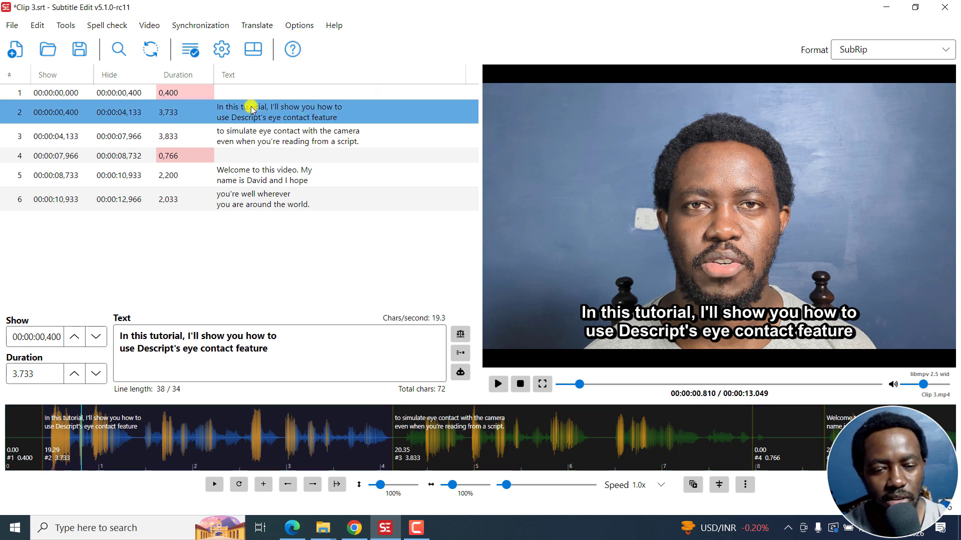
click(290, 431)
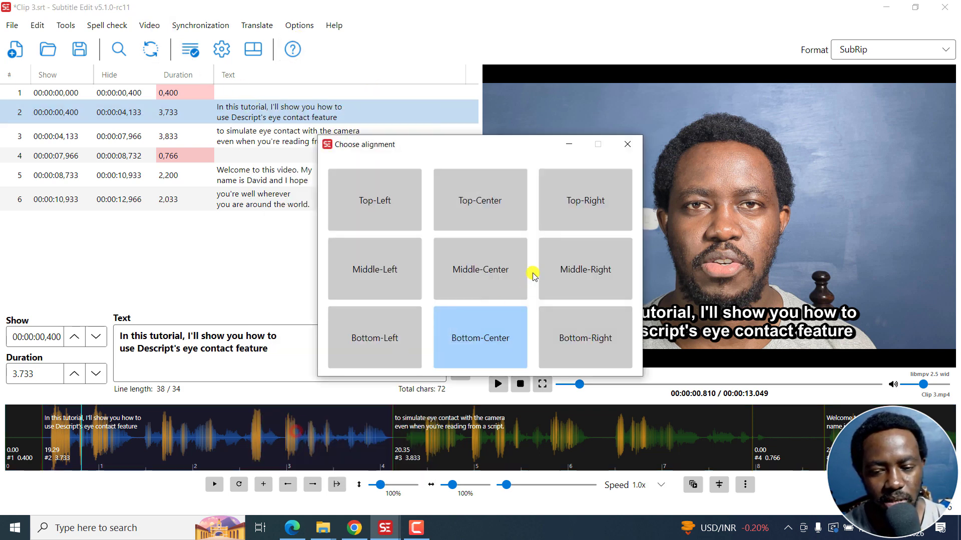
drag(541, 145, 447, 159)
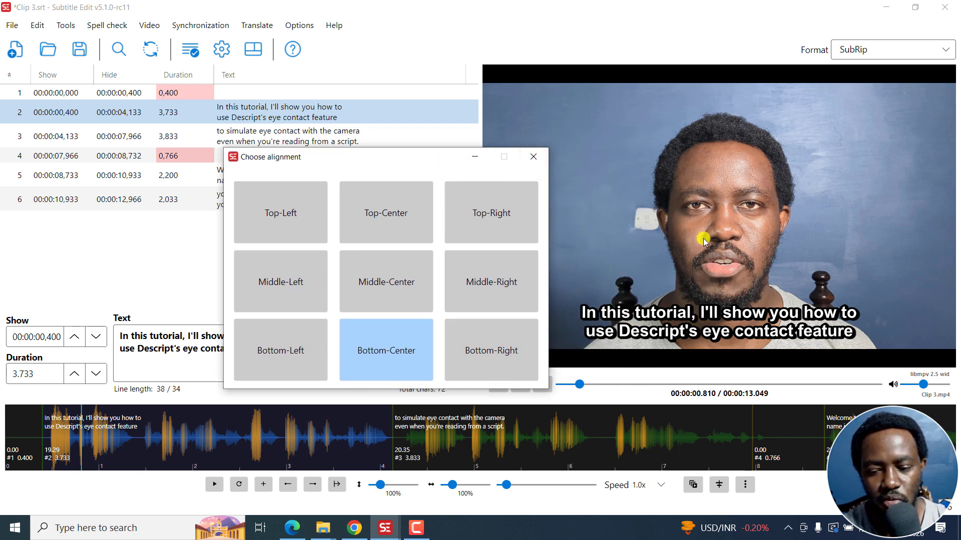
drag(444, 155, 193, 100)
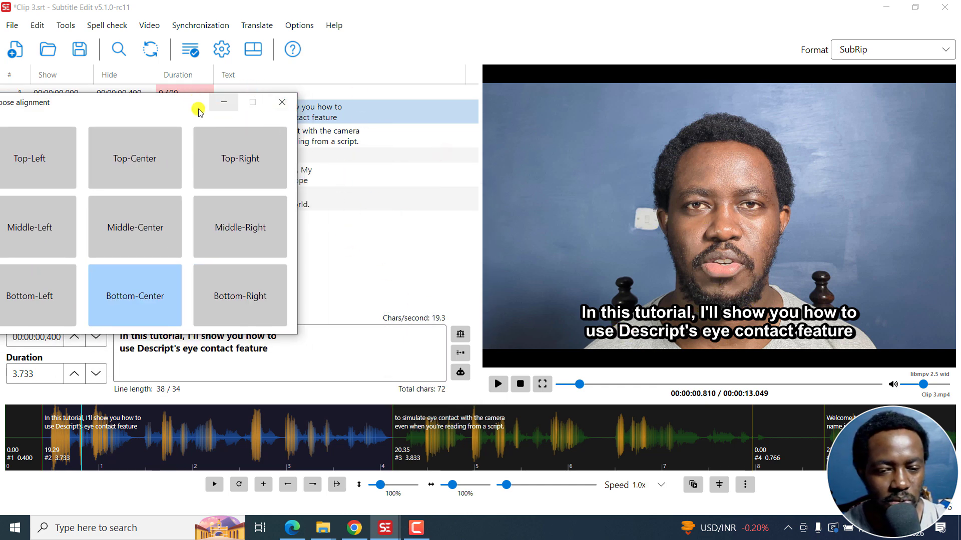
drag(197, 107, 232, 122)
click(307, 119)
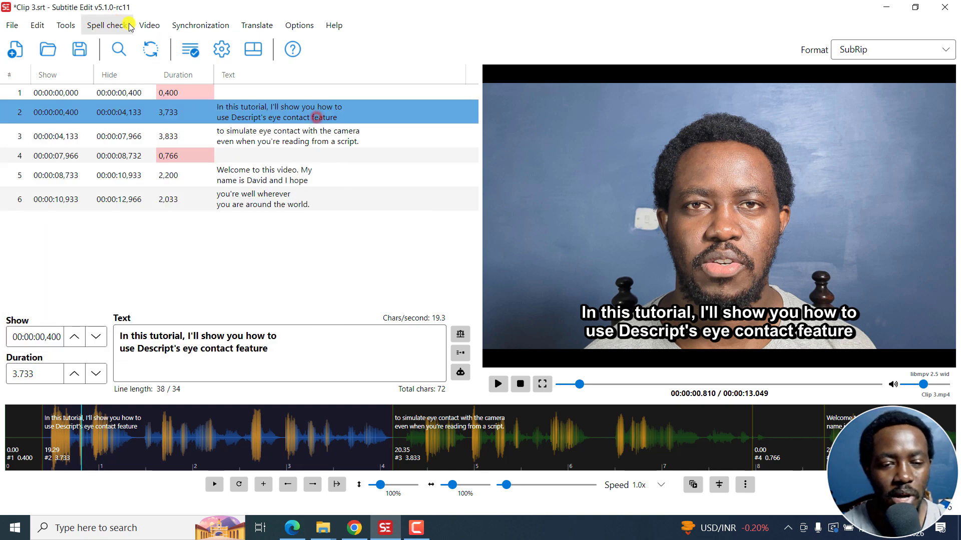
Try a vertical margin of 250 in the burned-in subtitle video settings, preview the clip and close the dialog without generating
click(149, 25)
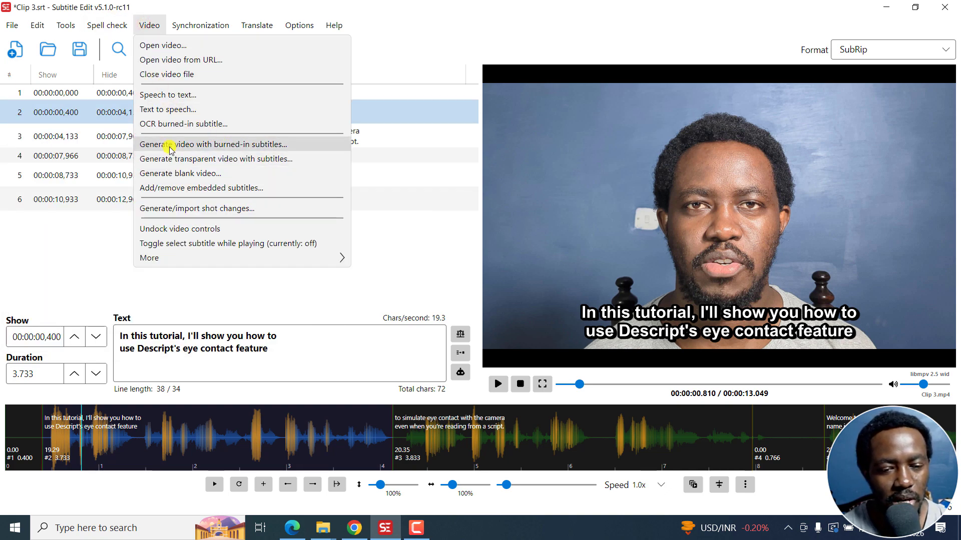
click(195, 144)
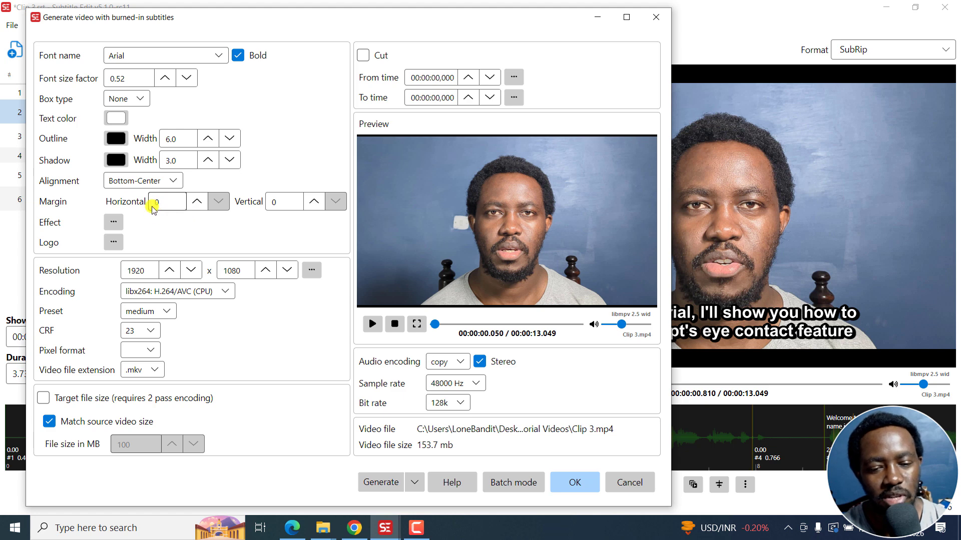
click(449, 324)
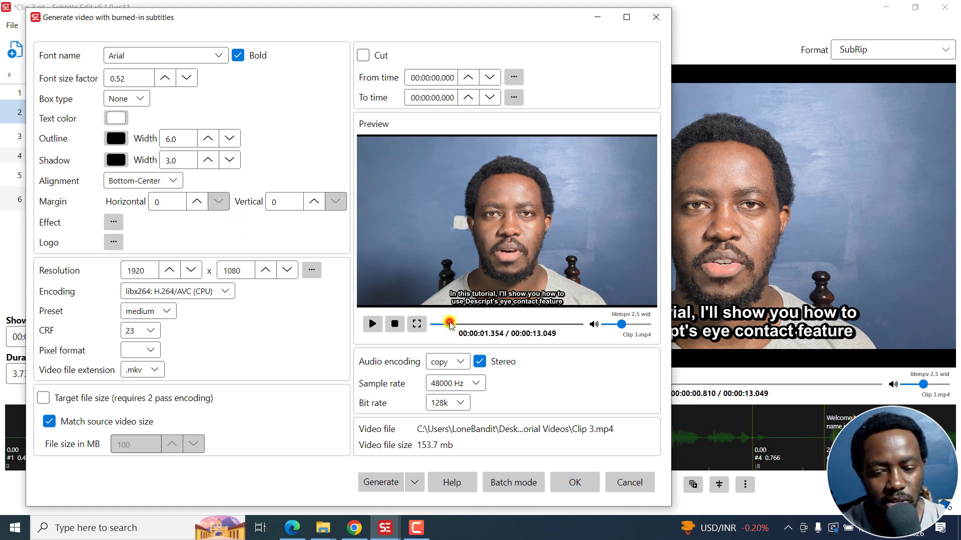
click(287, 200)
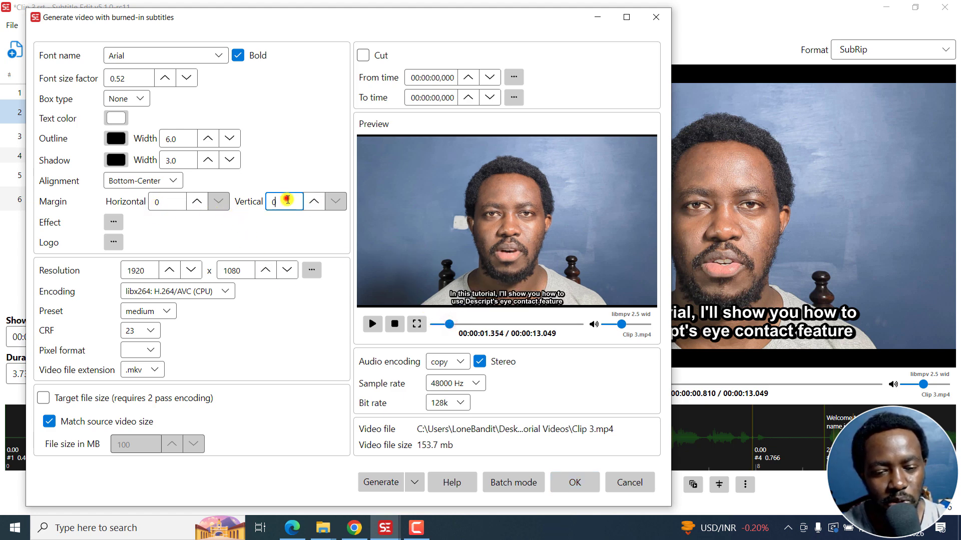
text(250)
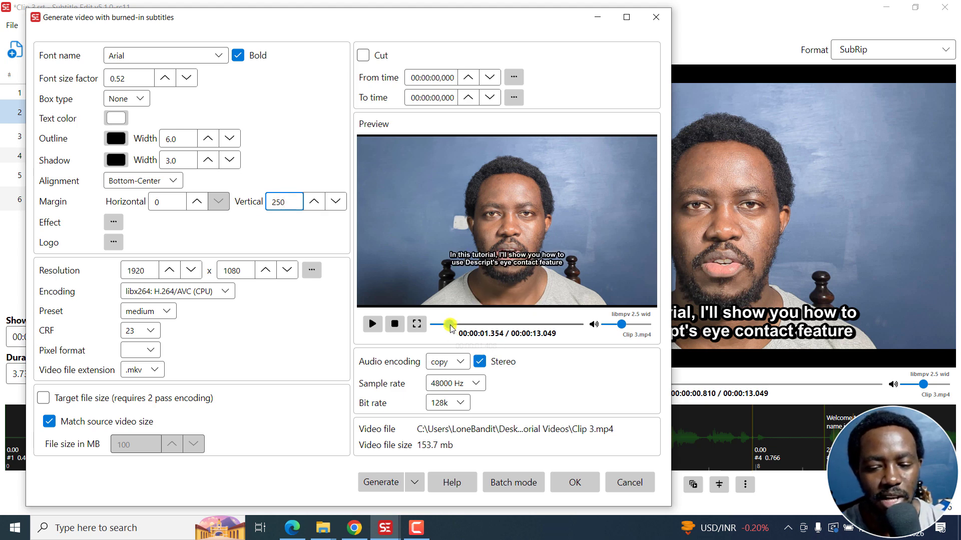
drag(449, 325, 609, 328)
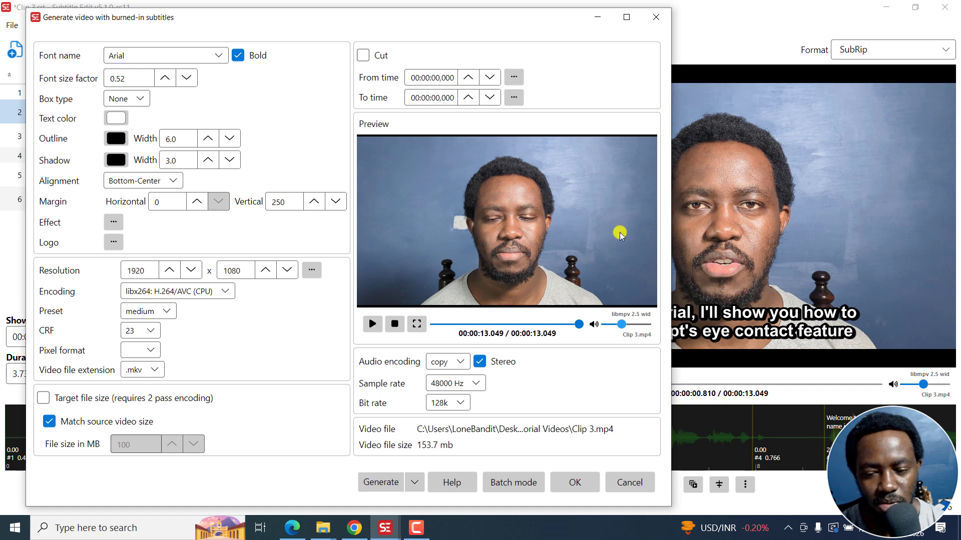
click(656, 17)
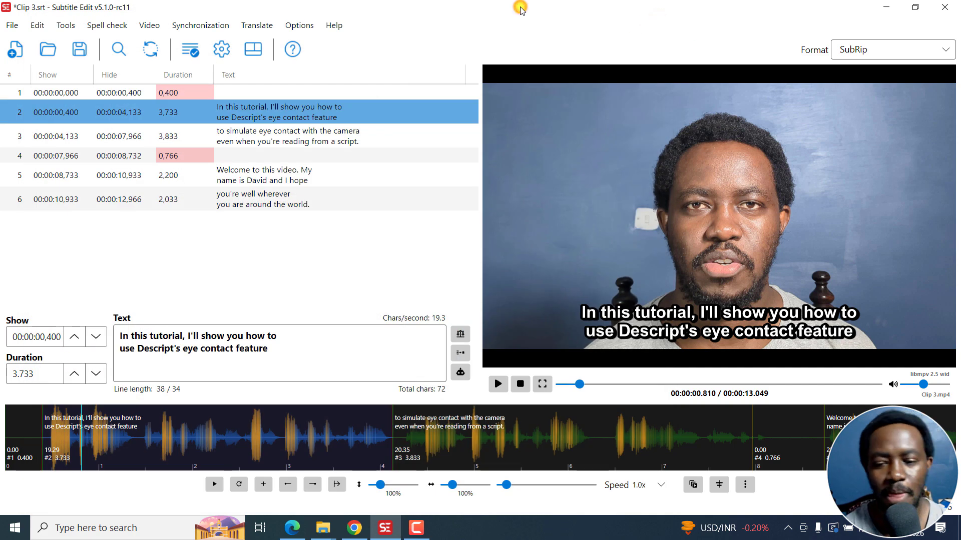